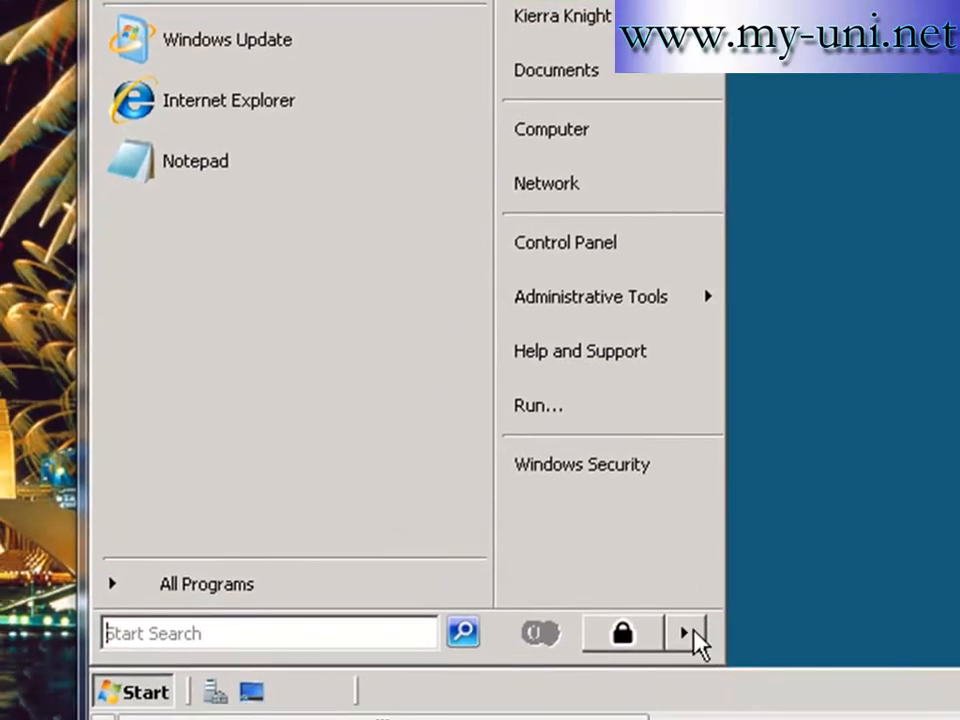
End the standard user's remote session and maximize the Administrator's remote desktop window
left_click(688, 633)
left_click(765, 518)
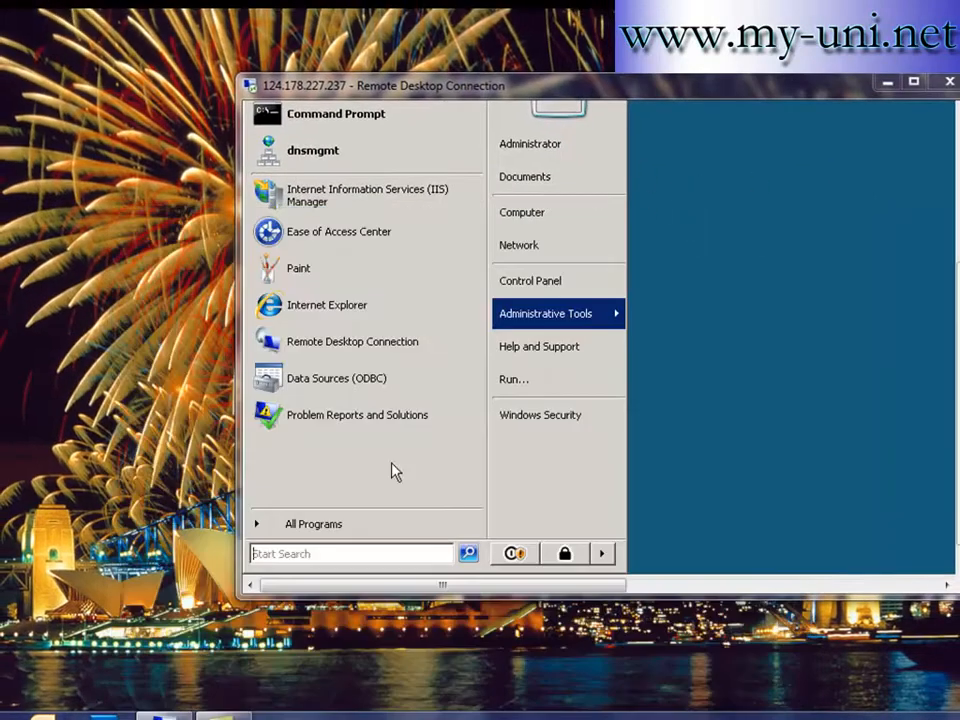
left_click(917, 87)
Open Active Directory Users and Computers and display the Users container of the fordandlord.com domain
left_click(33, 680)
left_click(33, 680)
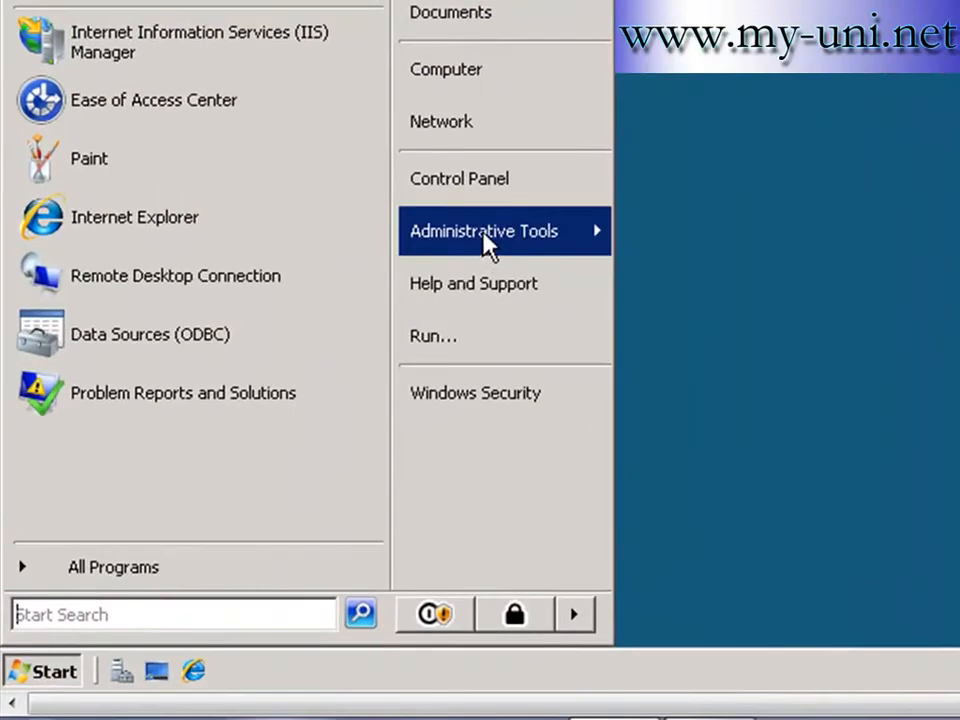
mouse_move(487, 248)
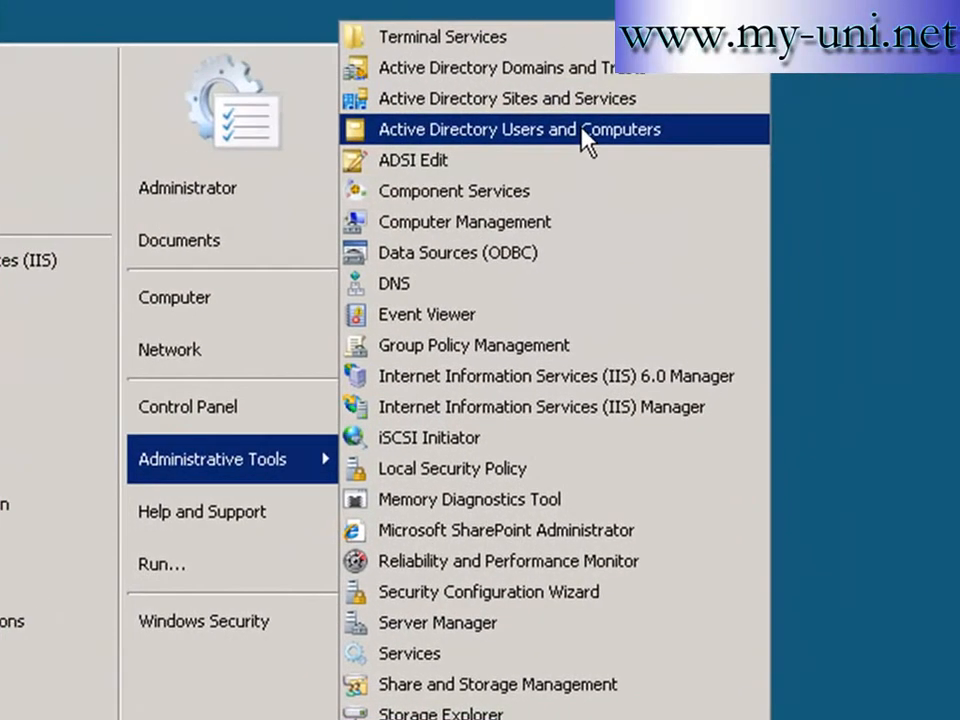
left_click(701, 31)
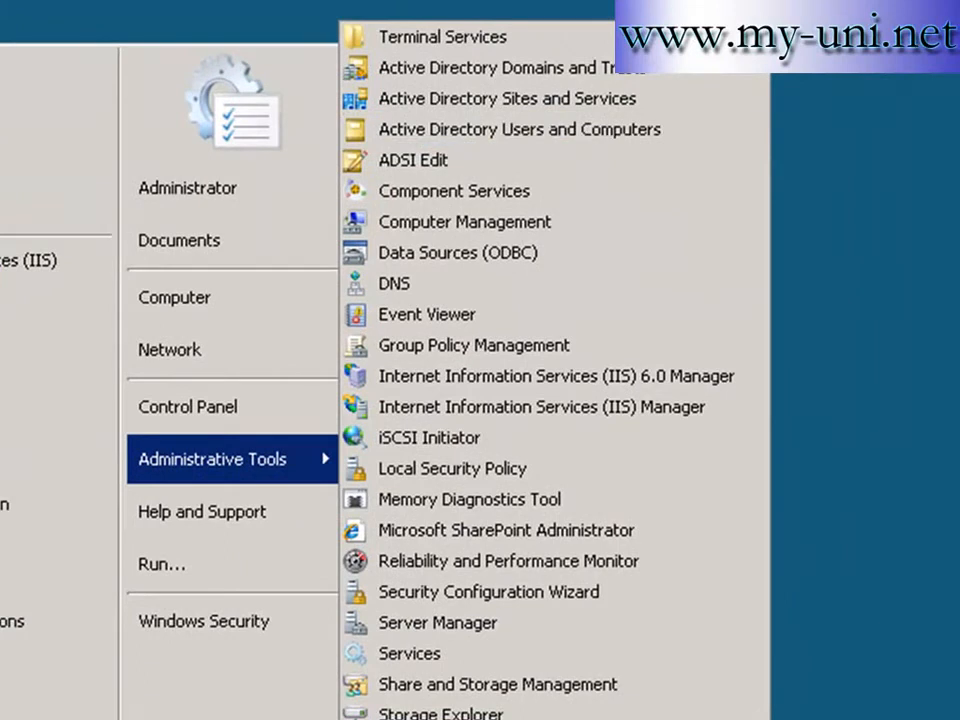
left_click(591, 133)
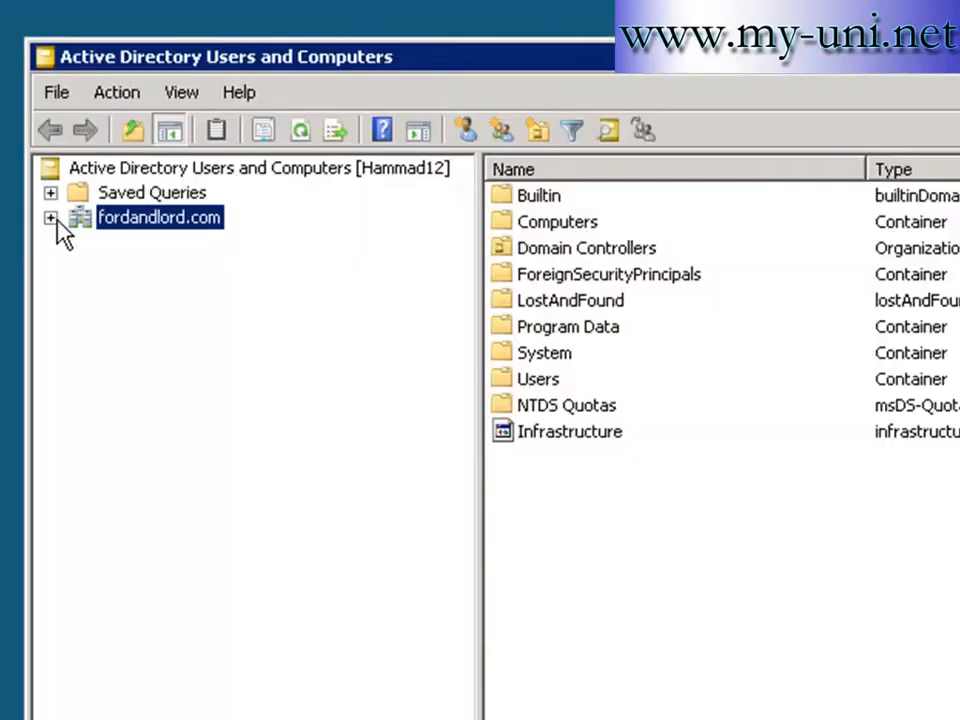
left_click(50, 218)
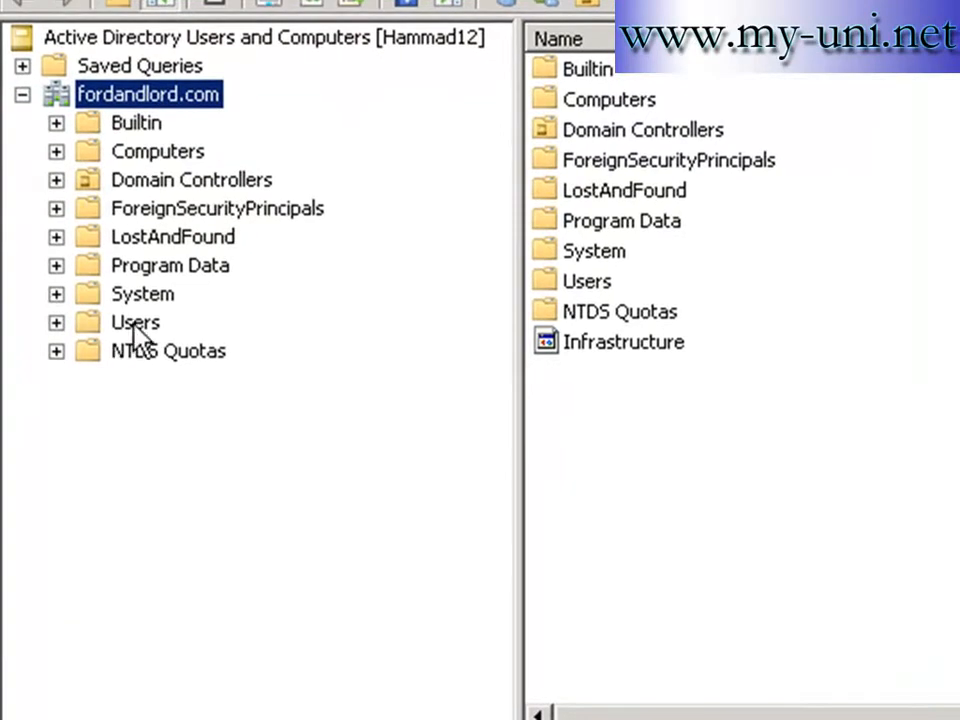
left_click(135, 324)
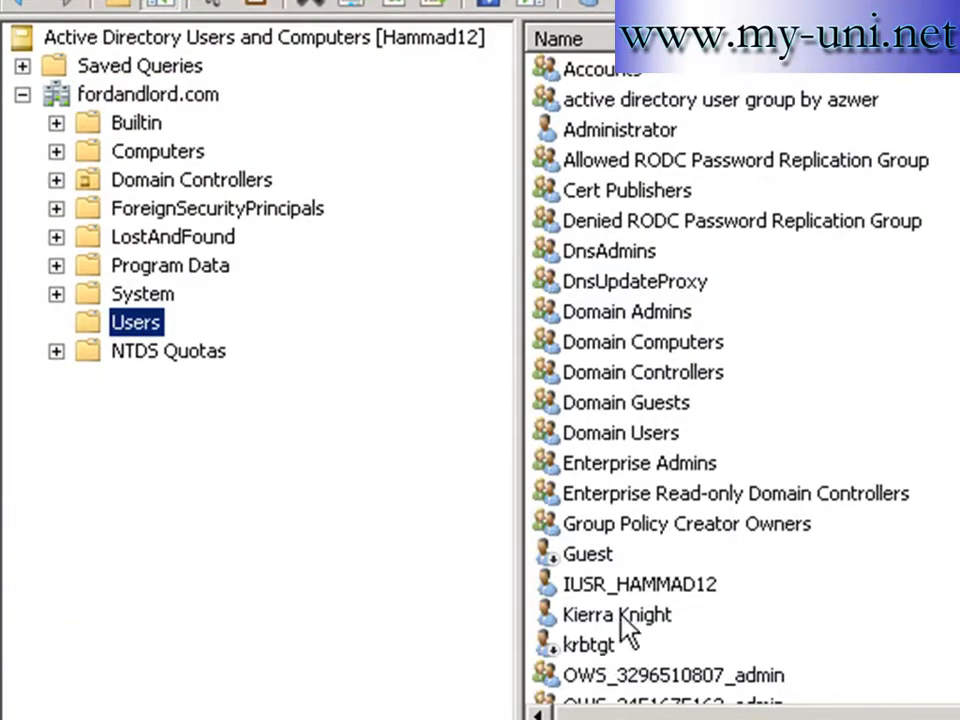
Create an organizational unit named Accounts in fordandlord.com with protection from accidental deletion turned off
right_click(146, 96)
mouse_move(236, 317)
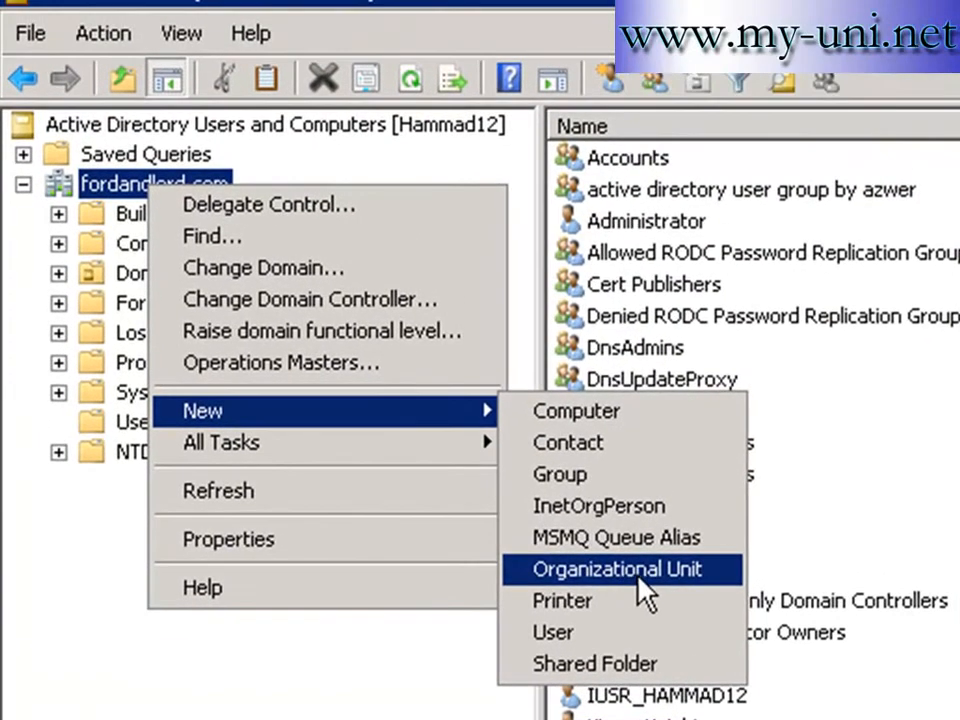
left_click(580, 465)
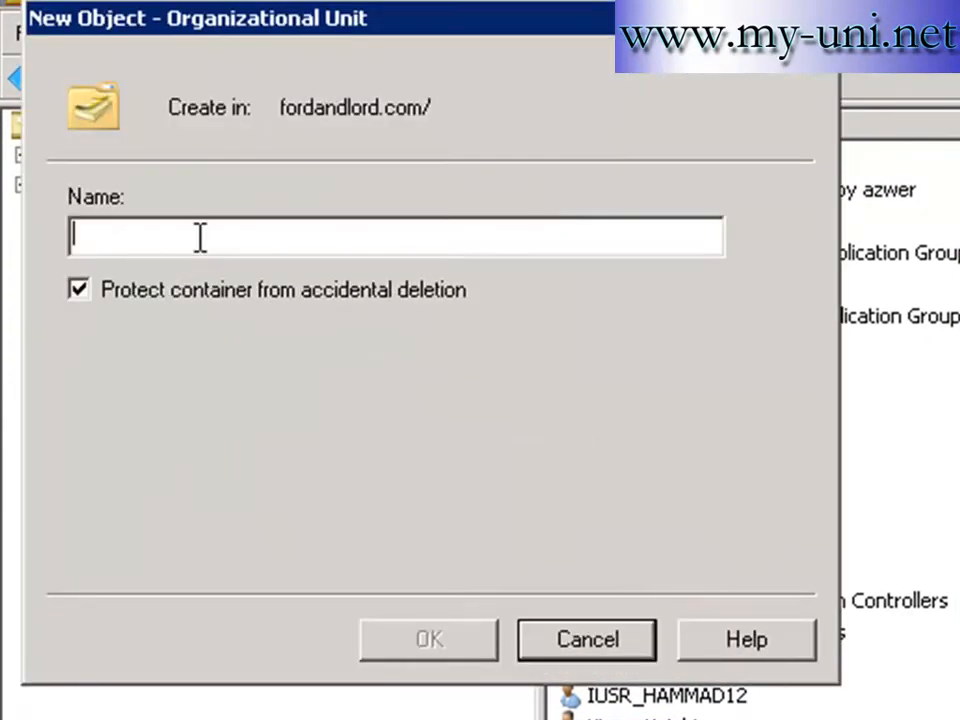
type("Accounts")
left_click(76, 288)
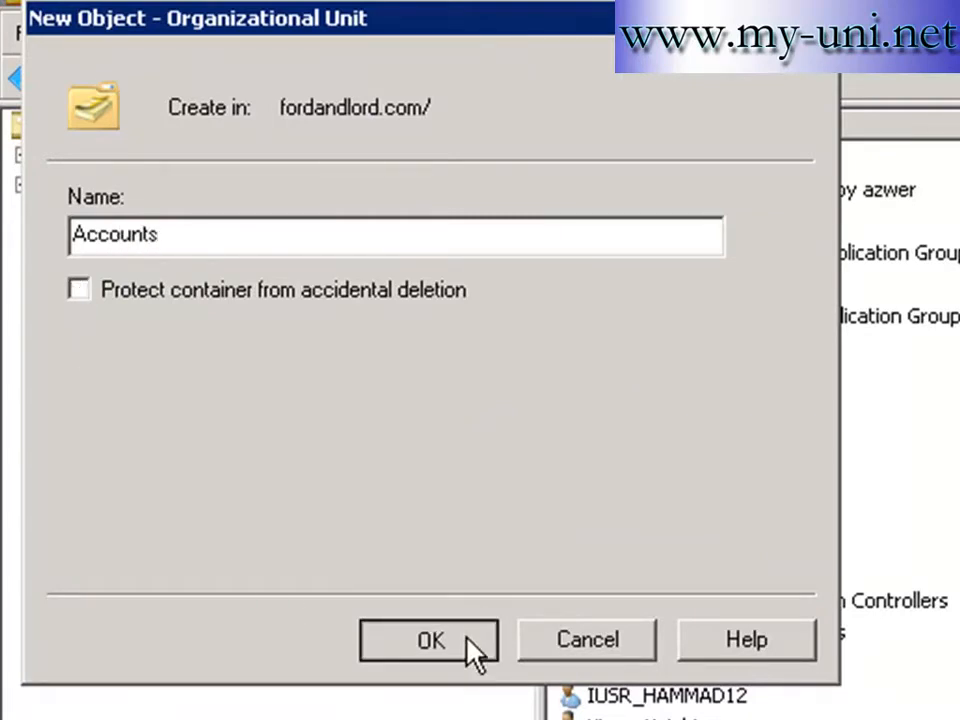
left_click(472, 648)
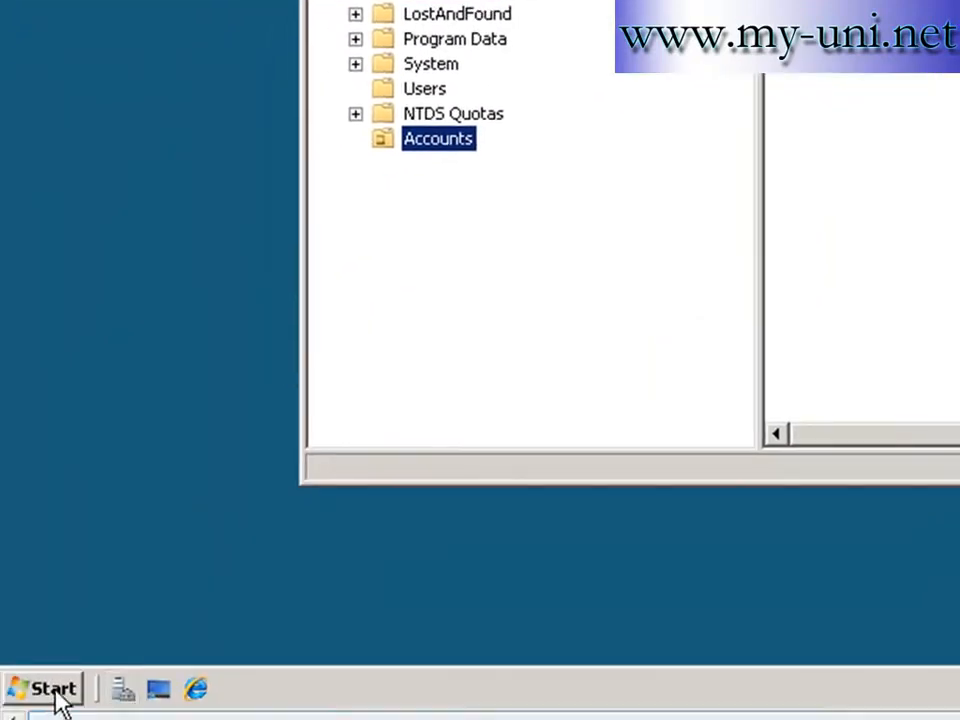
Open Group Policy Management and move its window so the Active Directory tree stays visible
left_click(55, 692)
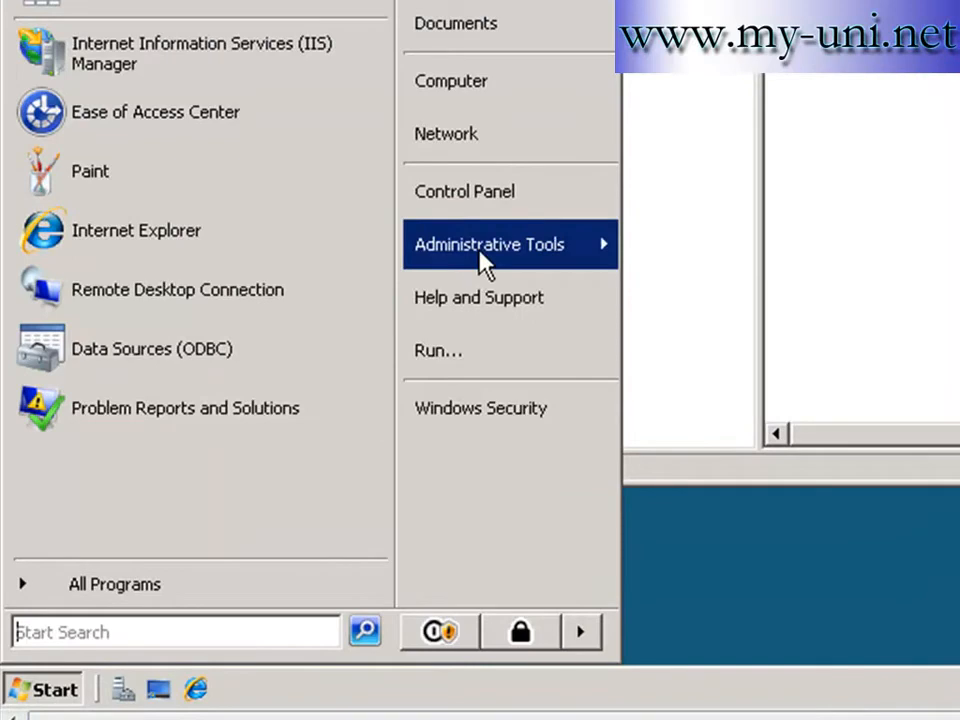
mouse_move(485, 262)
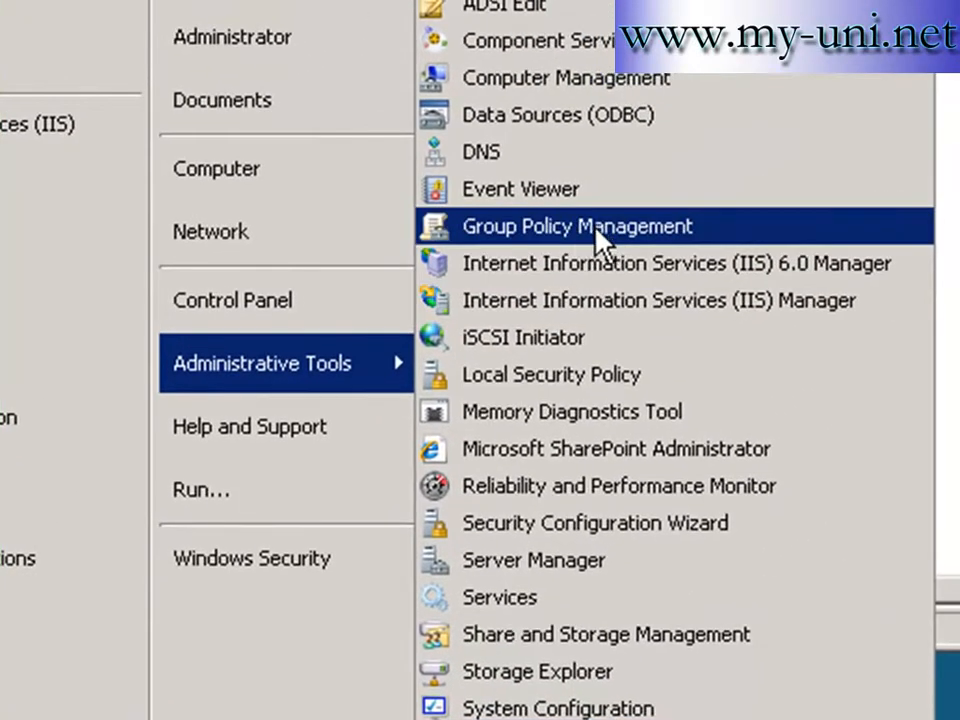
left_click(600, 237)
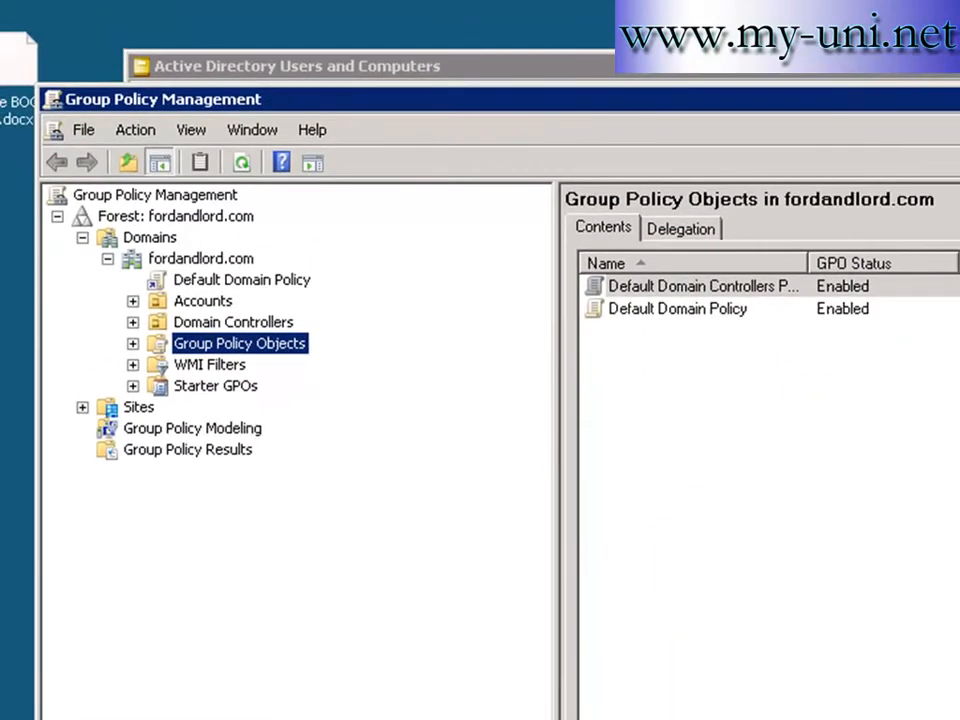
left_click_drag(940, 99, 959, 213)
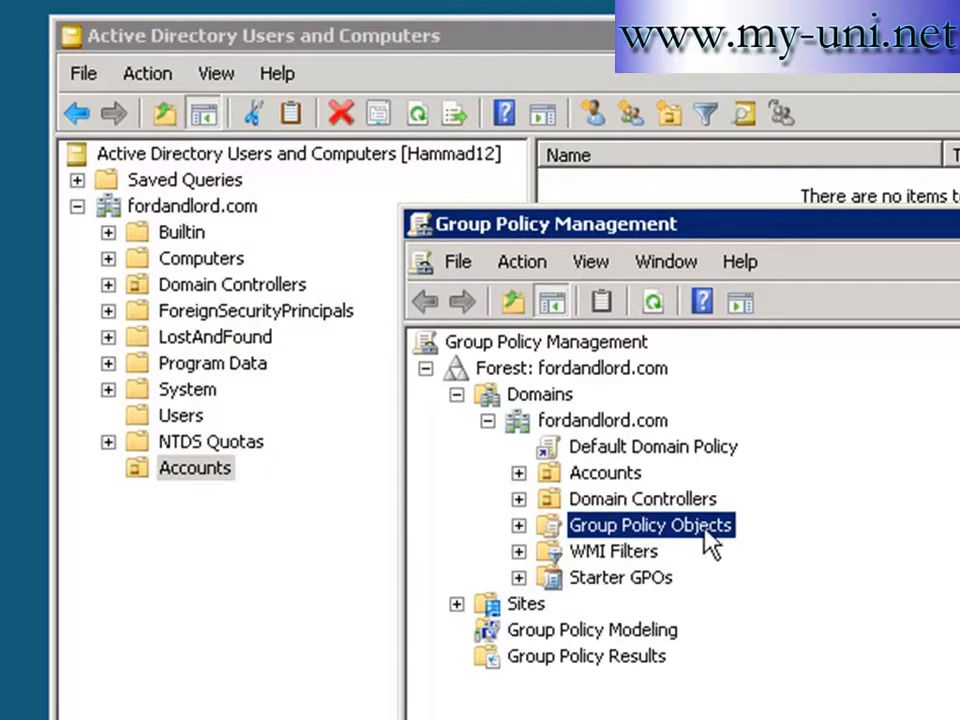
Create a new GPO named "Group policy for Acconts" under Group Policy Objects, without a source starter GPO
left_click(519, 525)
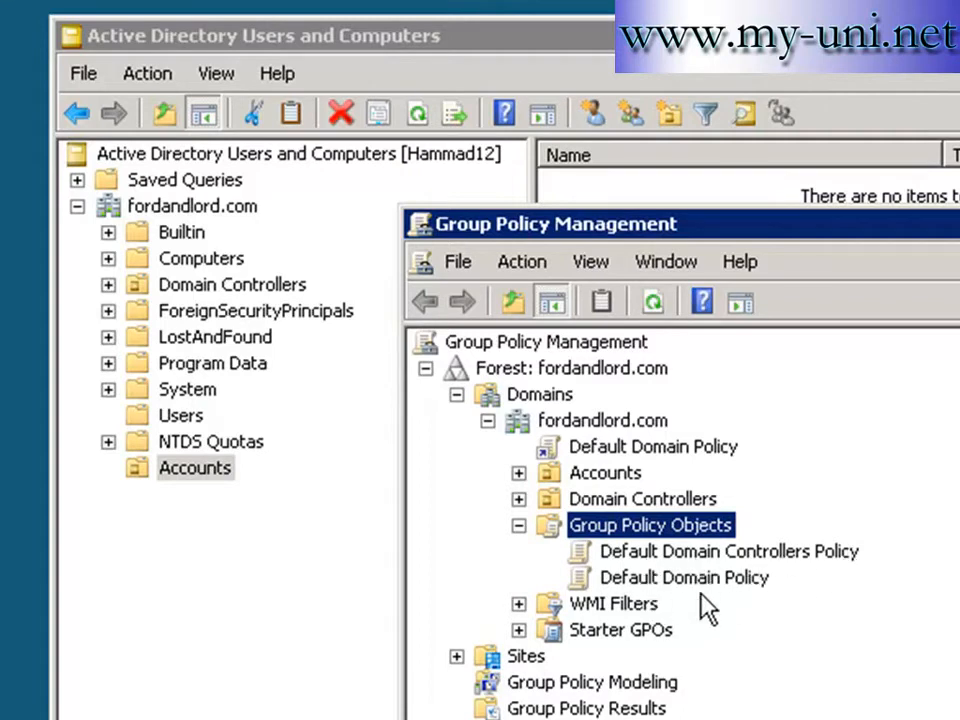
right_click(722, 527)
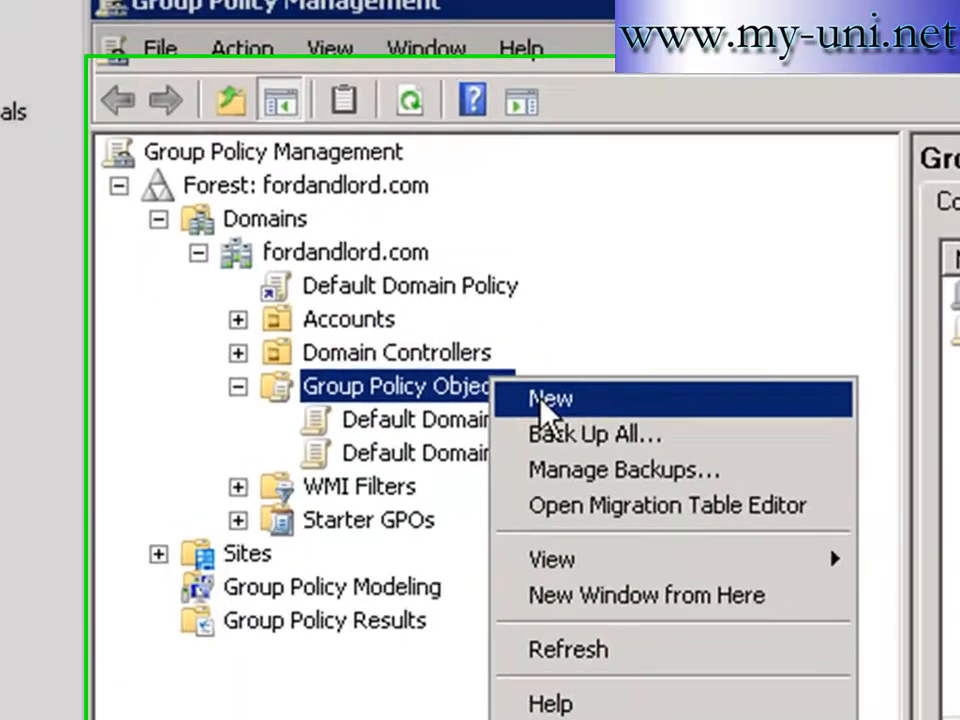
left_click(541, 399)
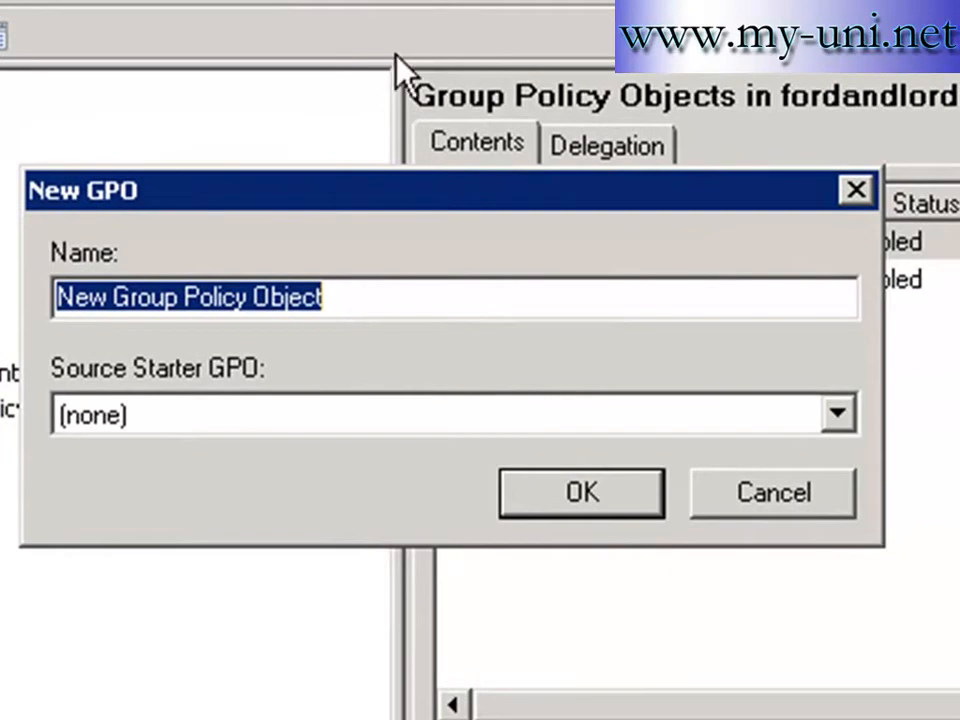
key("BackSpace")
type("Group ")
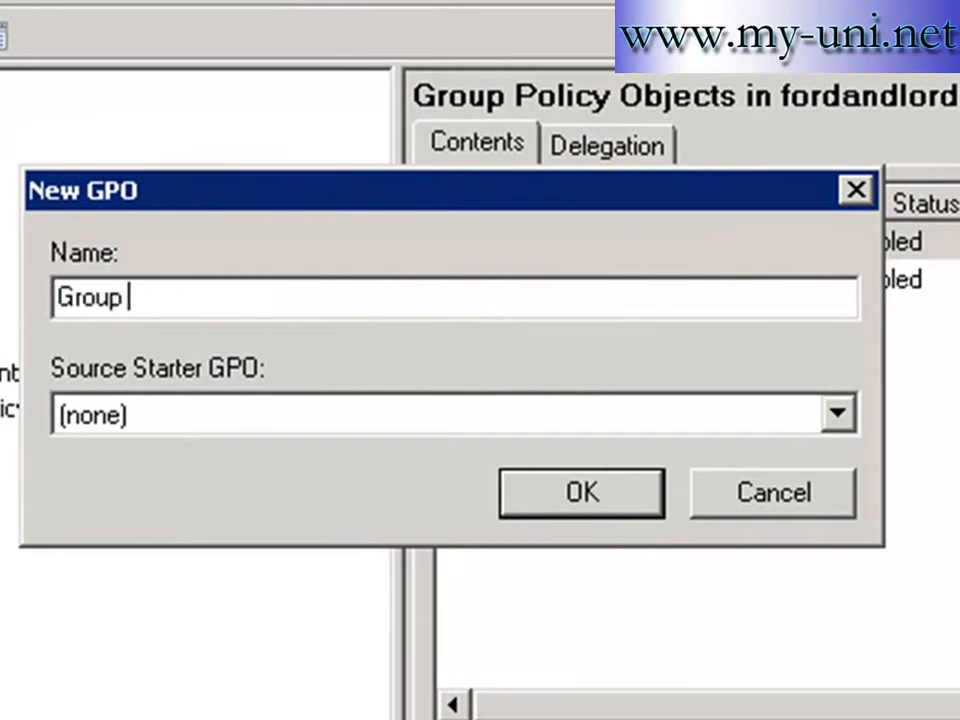
type("policy for Accont")
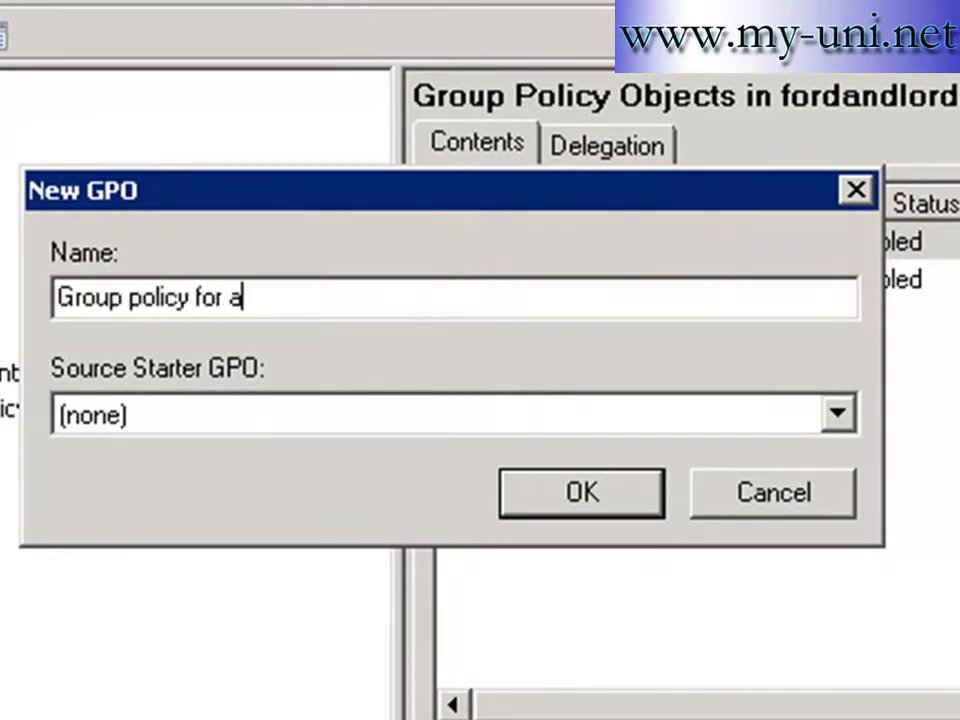
type("s")
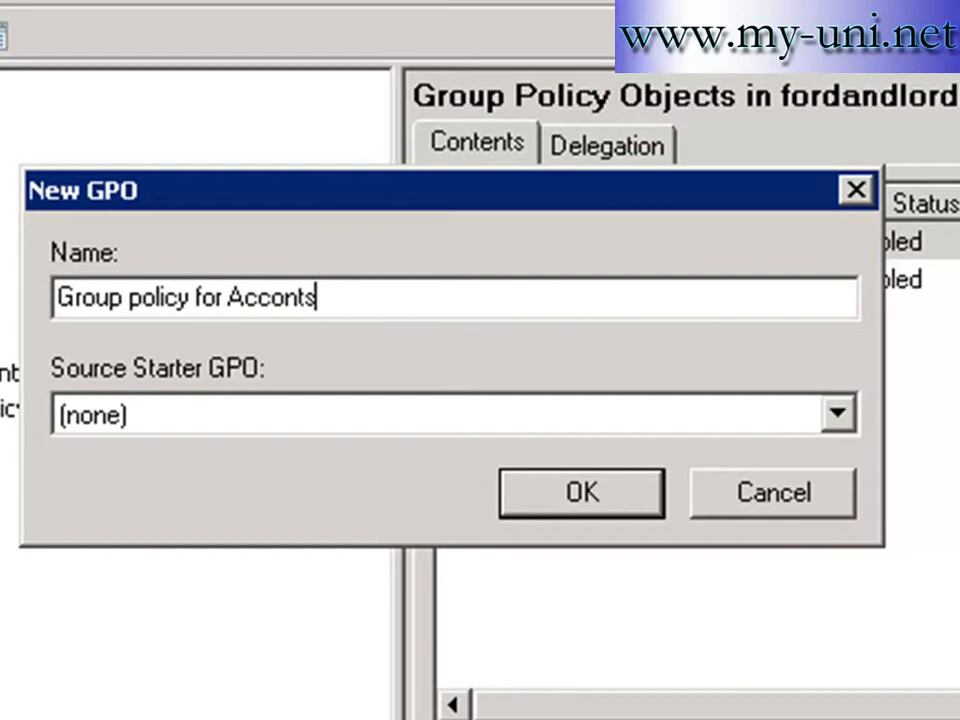
left_click(570, 490)
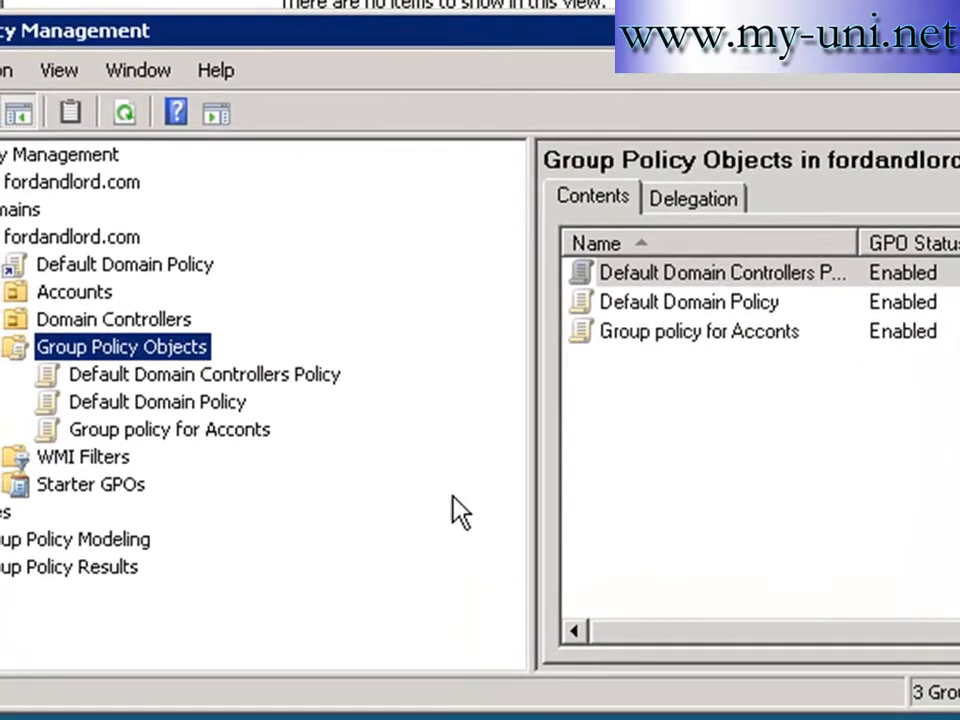
Open the "Group policy for Acconts" GPO for editing and reposition the editor window
left_click(197, 433)
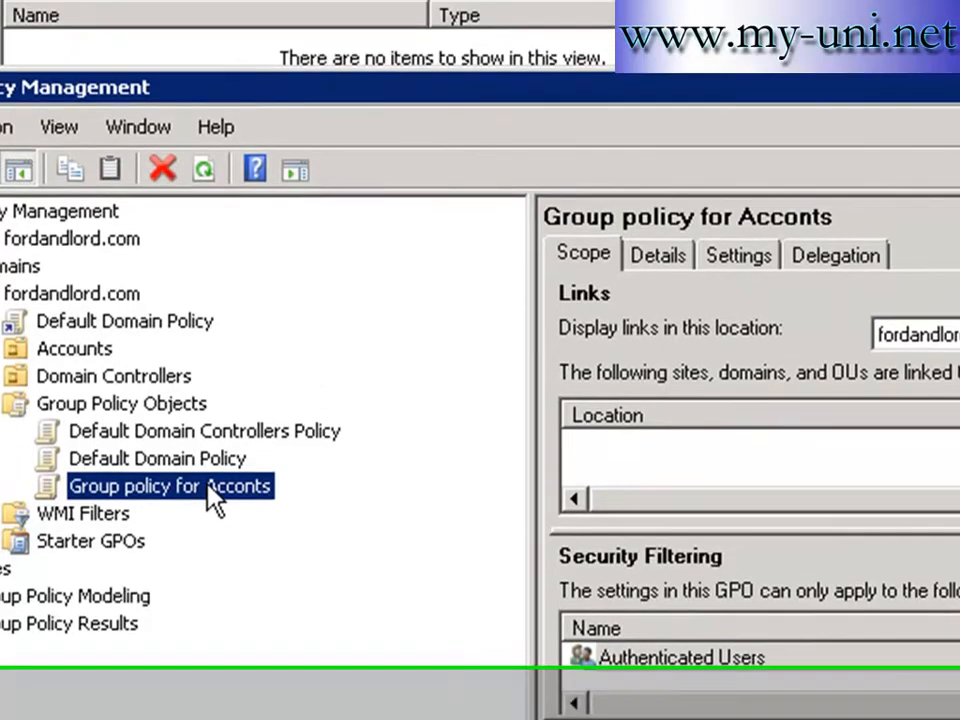
right_click(213, 438)
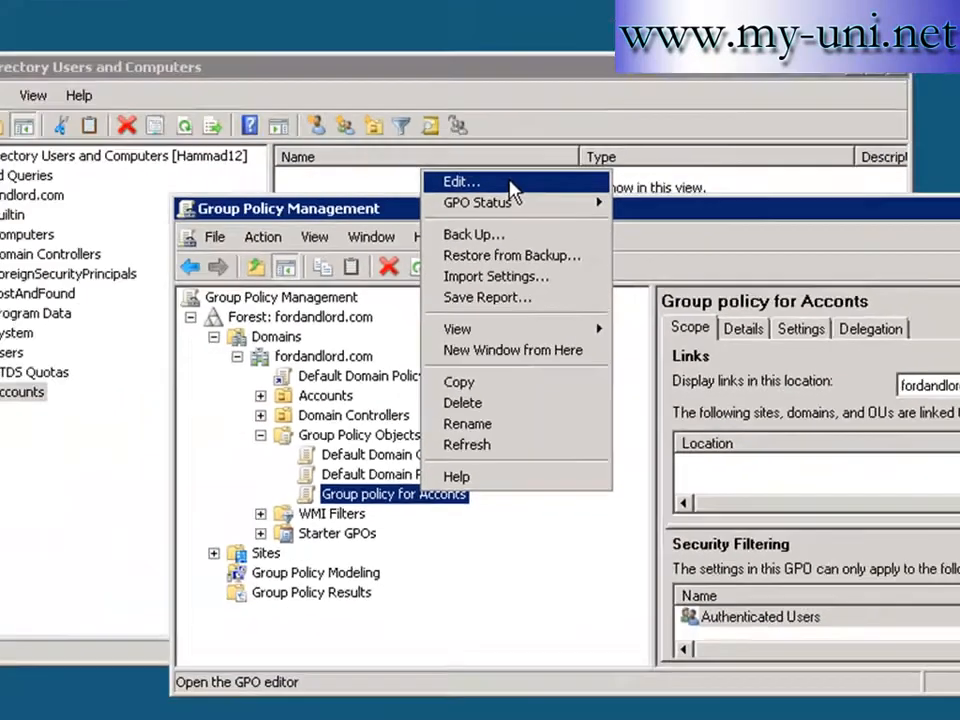
left_click(339, 108)
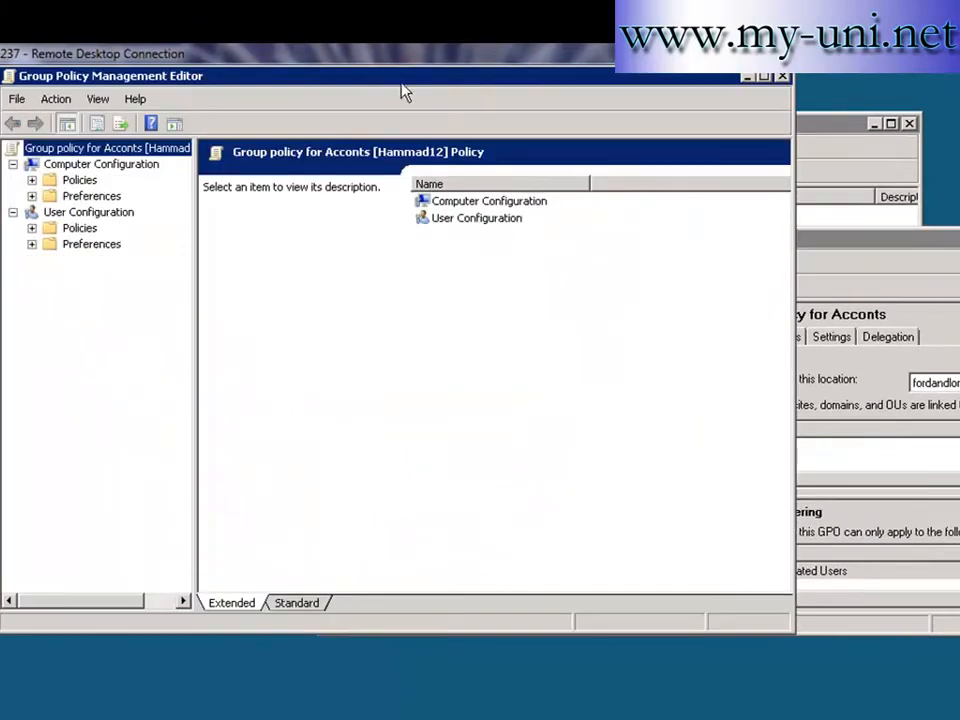
left_click_drag(399, 81, 829, 188)
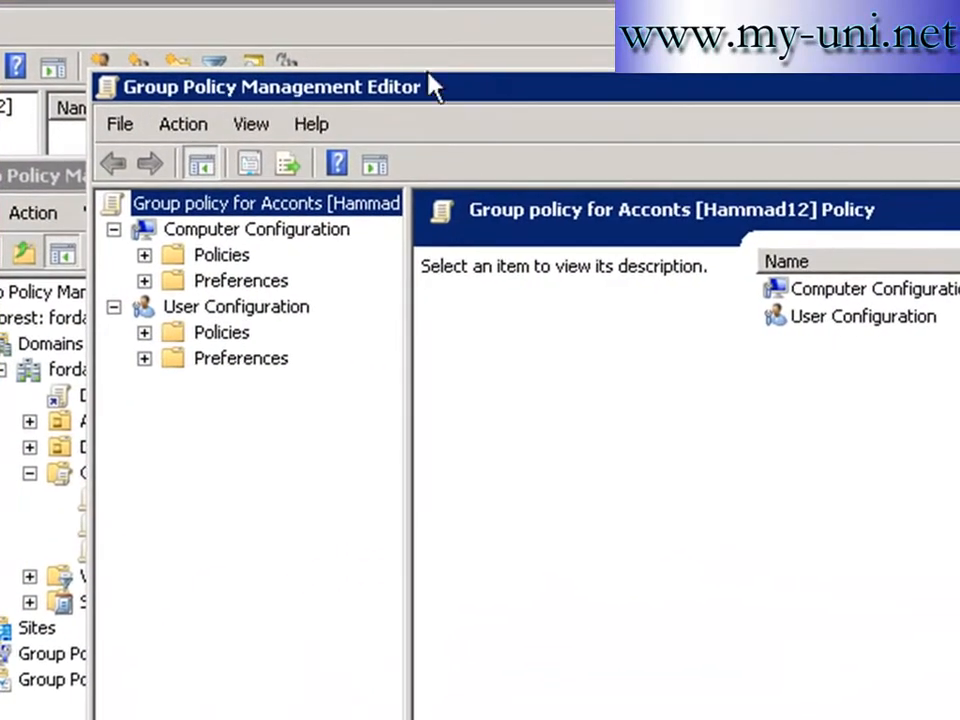
left_click_drag(623, 85, 513, 69)
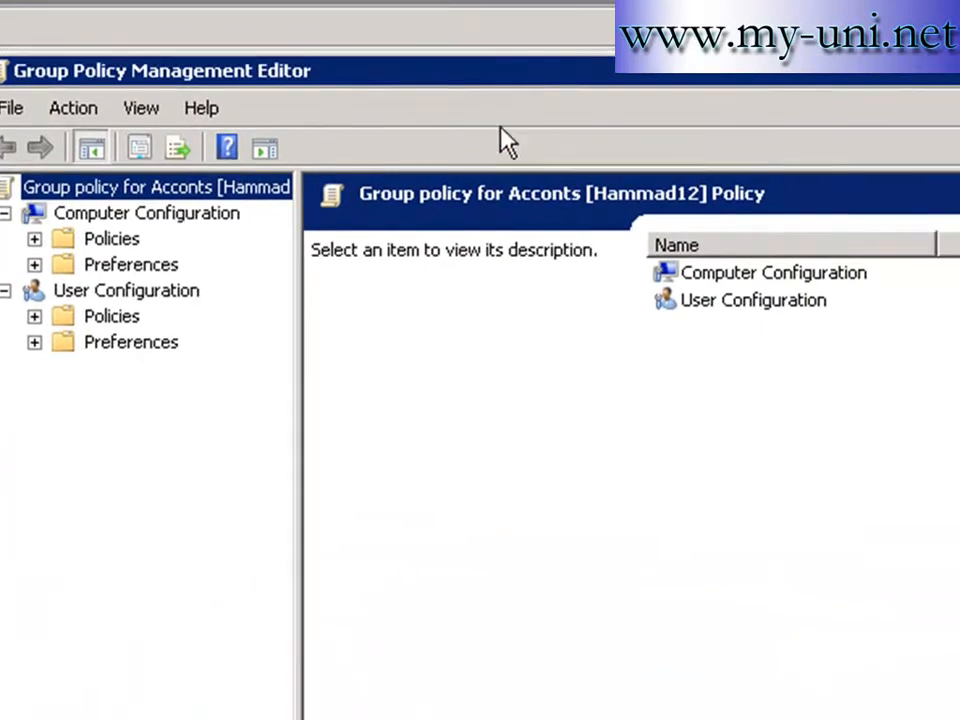
Display the Start Menu and Taskbar settings in the Administrative Templates of the User Configuration policies
left_click(34, 316)
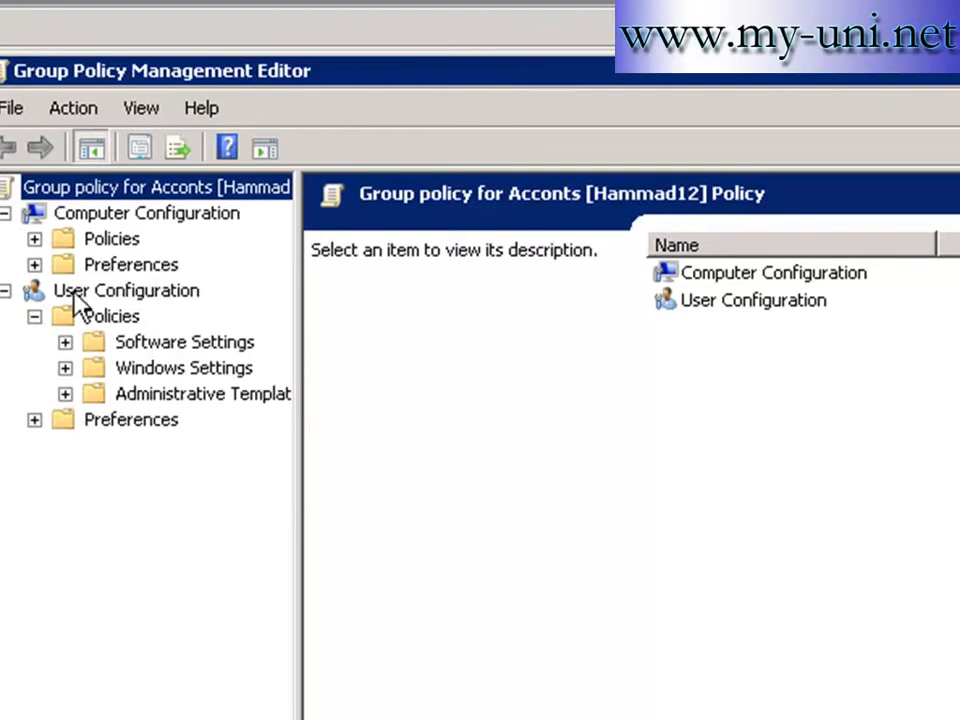
left_click(64, 394)
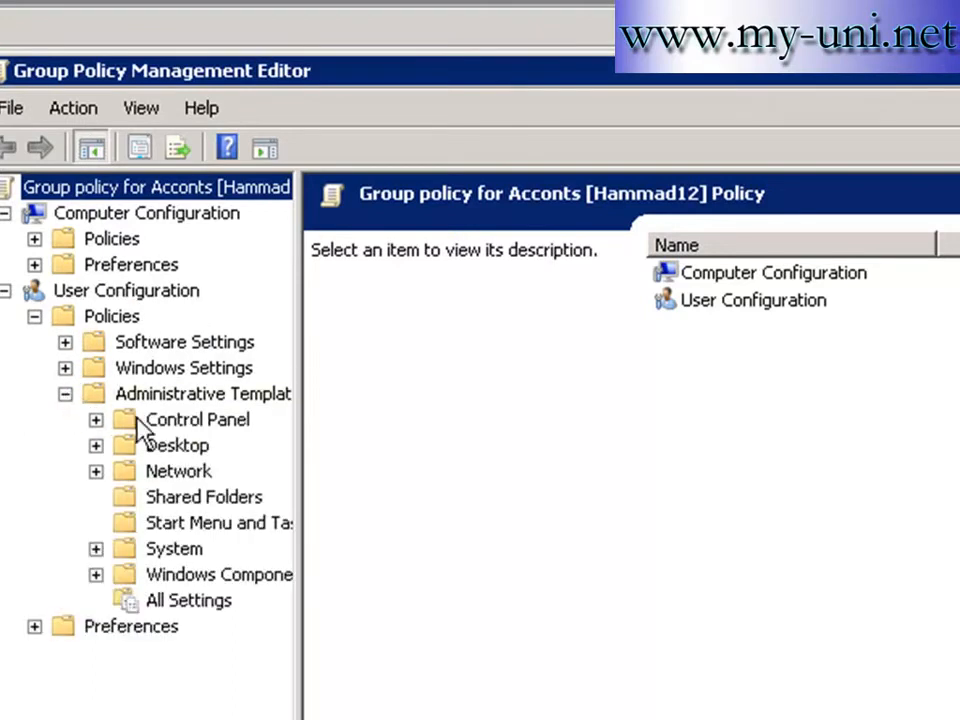
left_click_drag(297, 446, 391, 447)
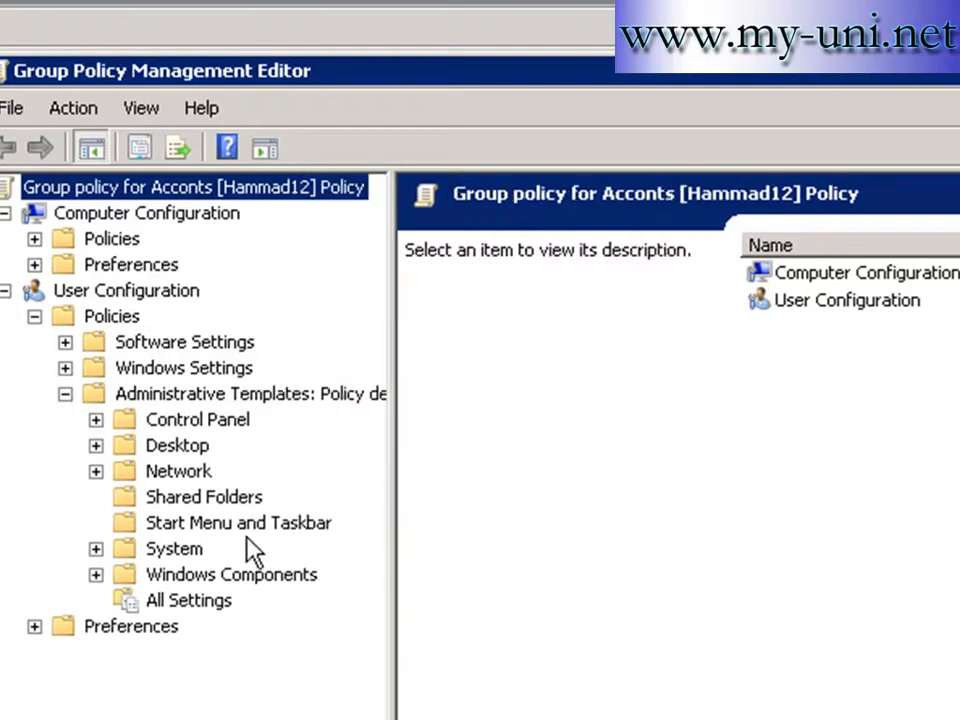
left_click(284, 522)
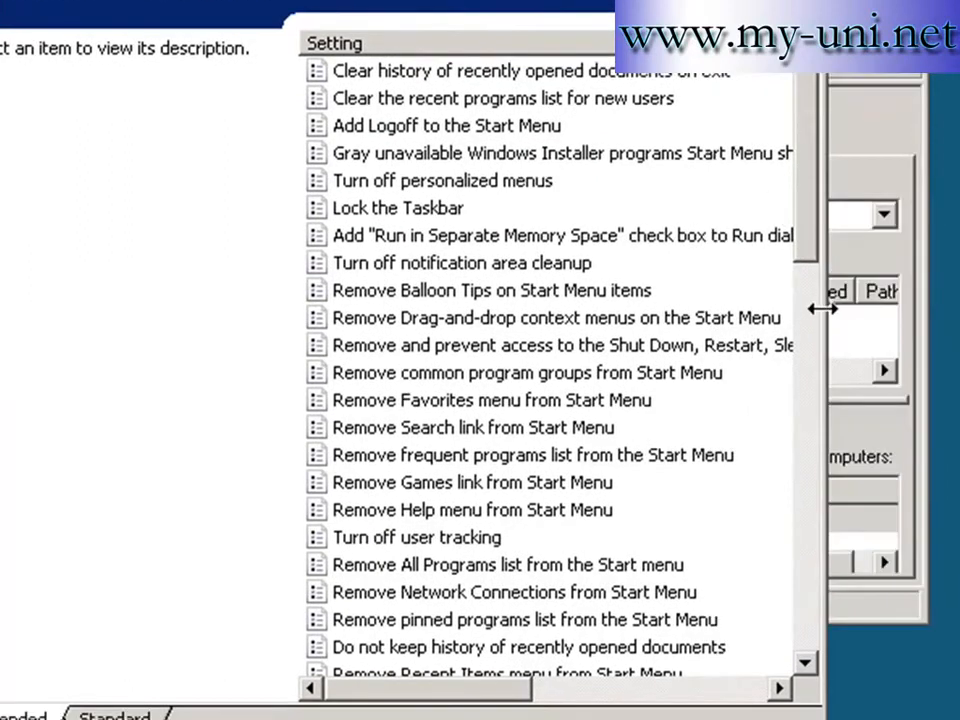
Widen the policy editor window and sort the Start Menu and Taskbar settings by name
left_click_drag(822, 309, 954, 281)
left_click_drag(592, 690, 633, 688)
left_click_drag(560, 700, 467, 649)
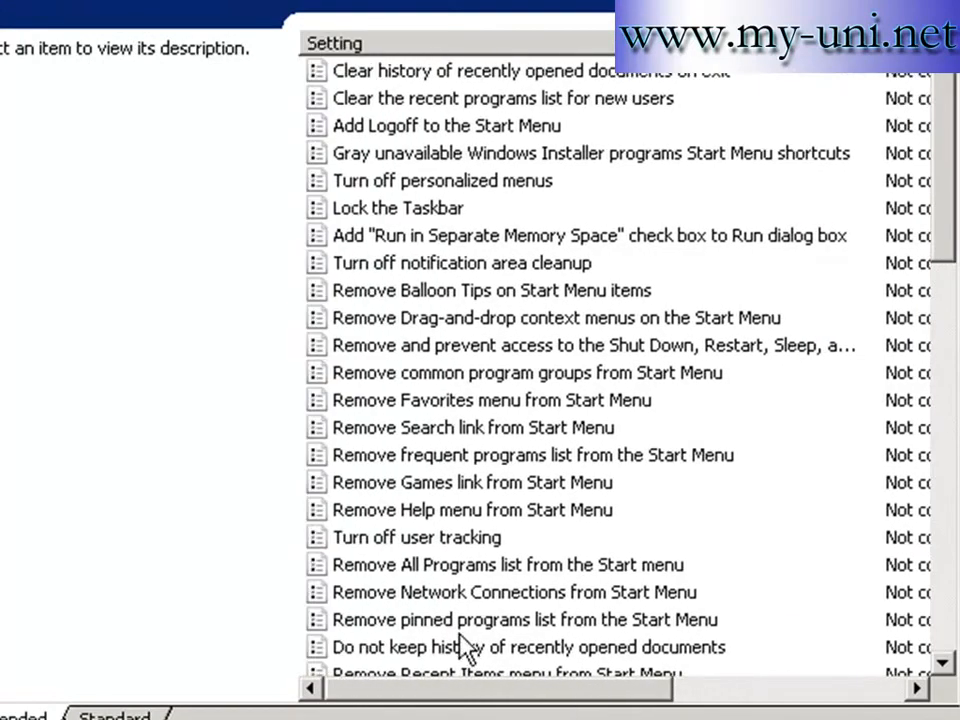
left_click(517, 45)
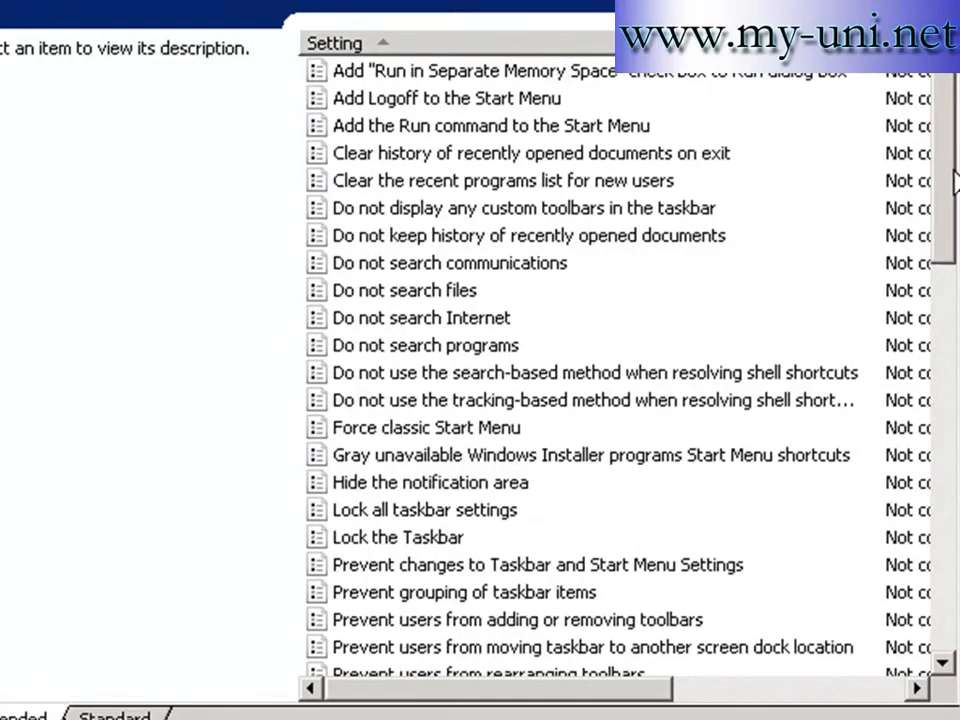
Enable the "Remove Run menu from Start Menu" policy setting, reviewing its comment and explanation before applying it
scroll(953, 180, "down", 6)
scroll(615, 360, "down", 2)
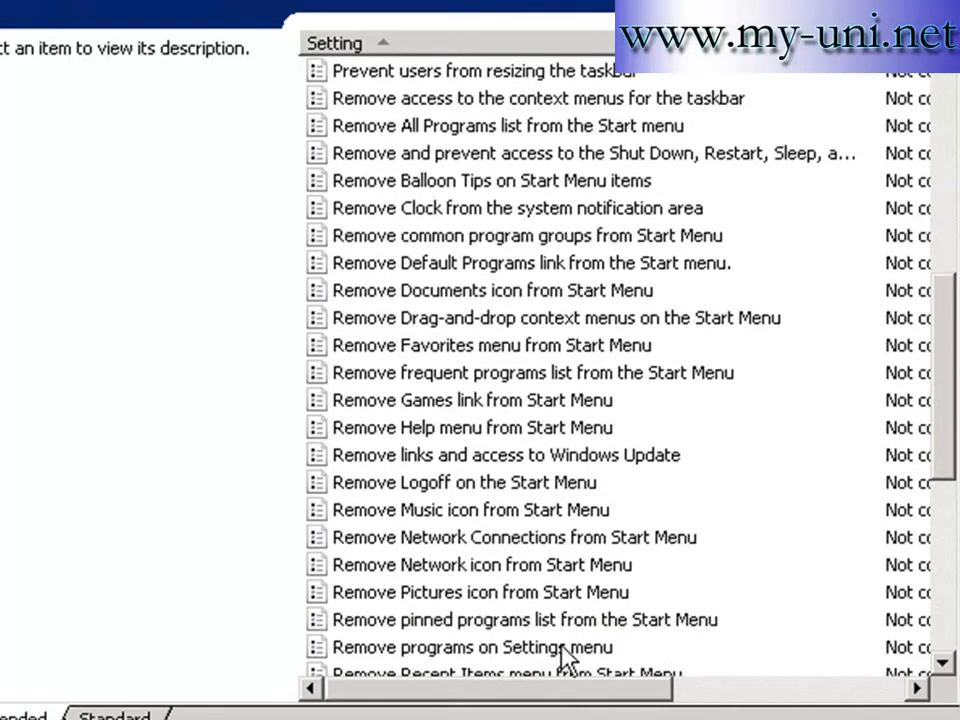
left_click(944, 663)
left_click(944, 663)
left_click(944, 663)
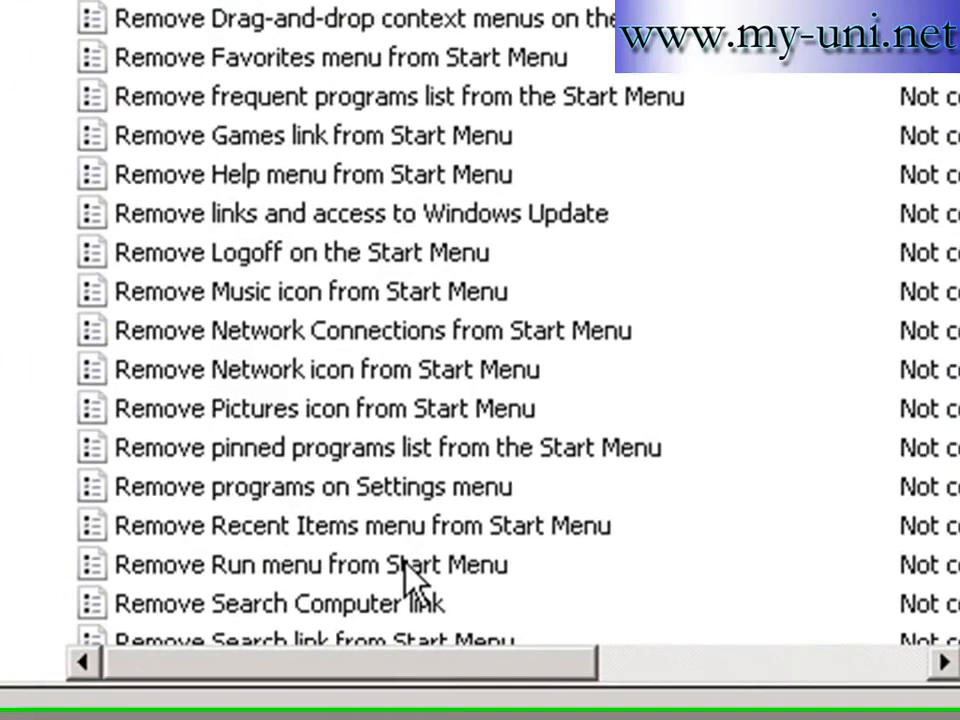
double_click(378, 558)
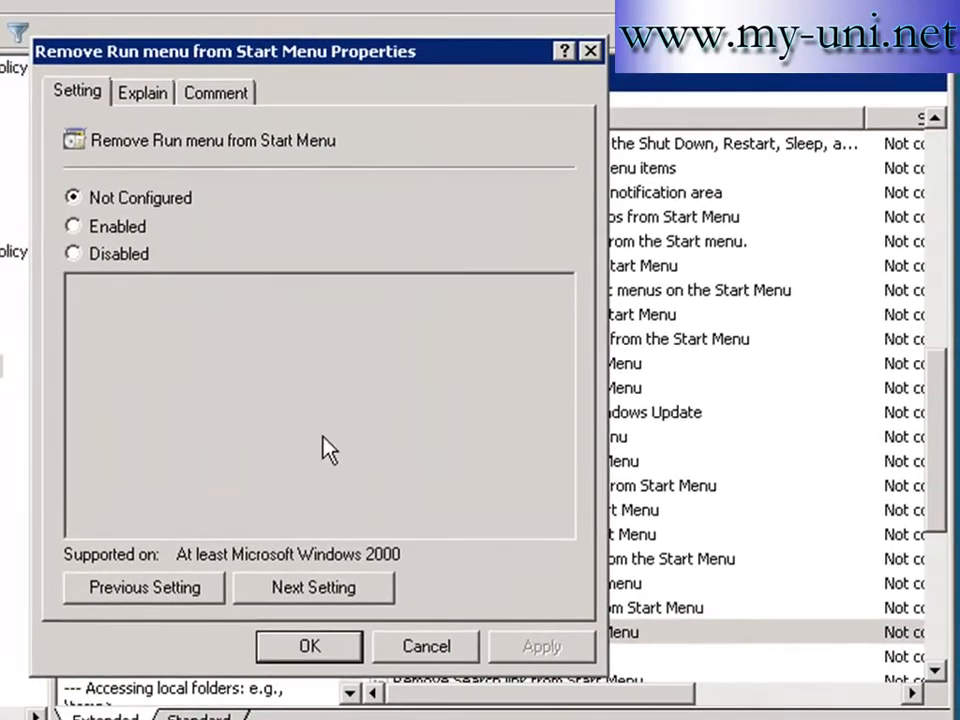
left_click(82, 228)
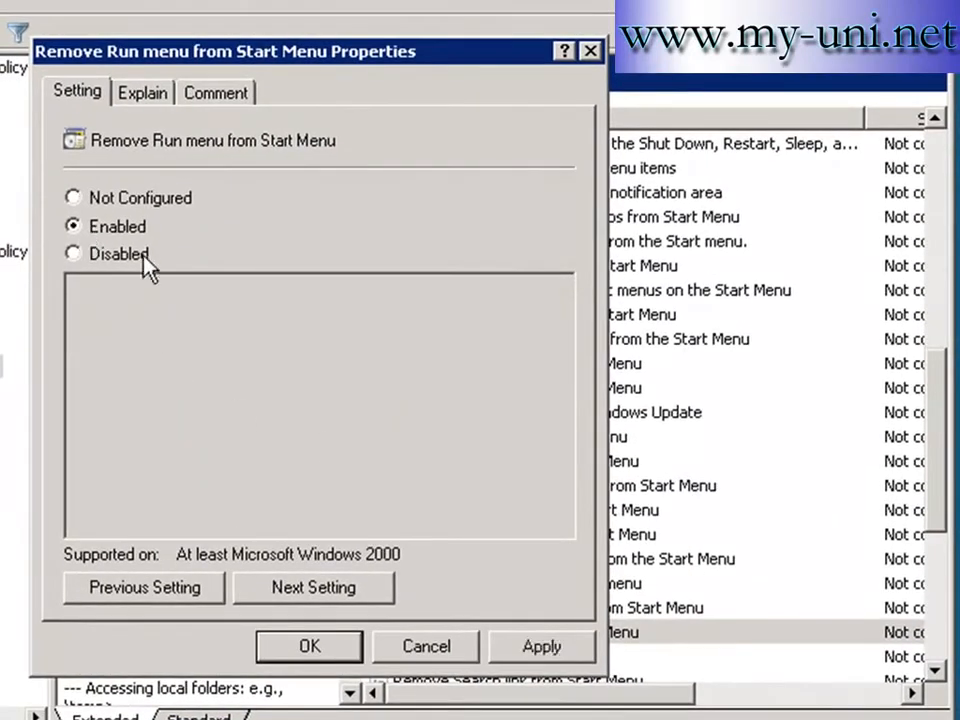
left_click(186, 97)
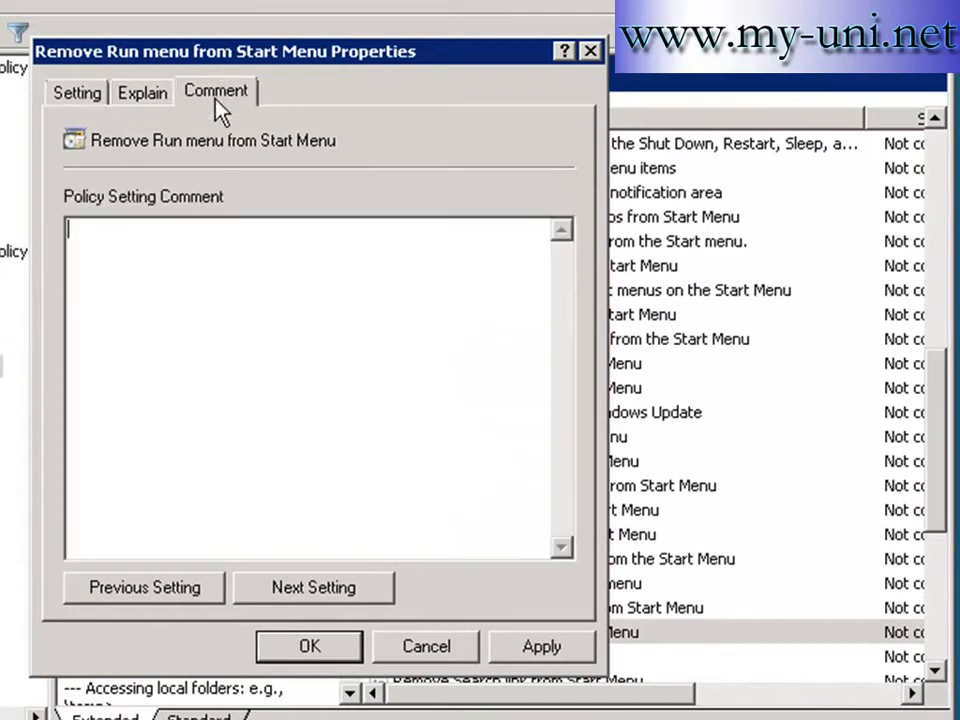
left_click(146, 98)
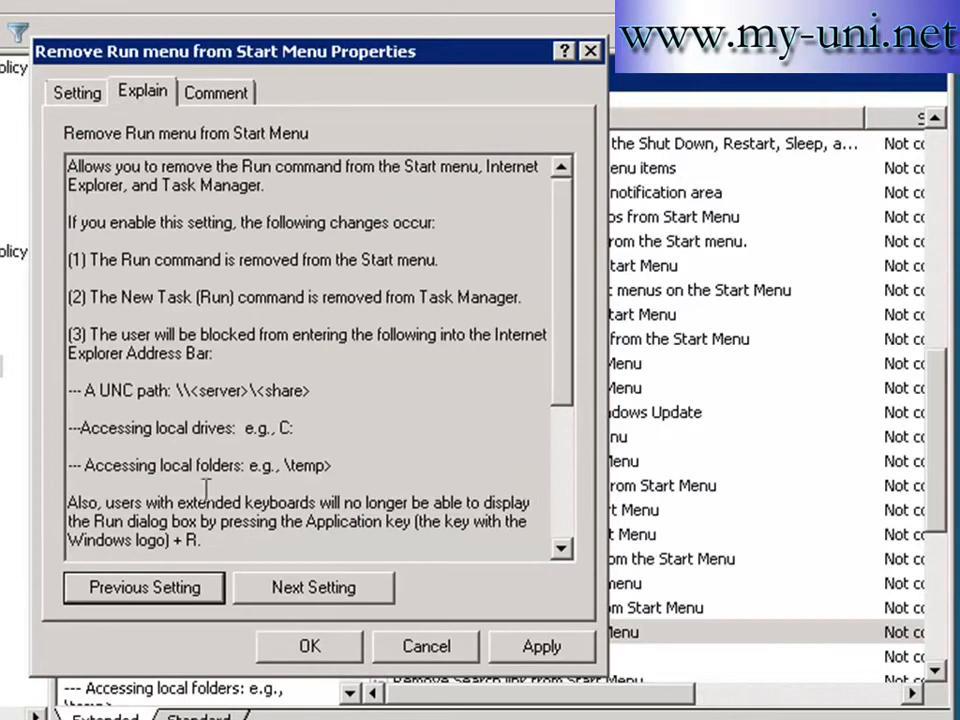
left_click(528, 648)
left_click(306, 648)
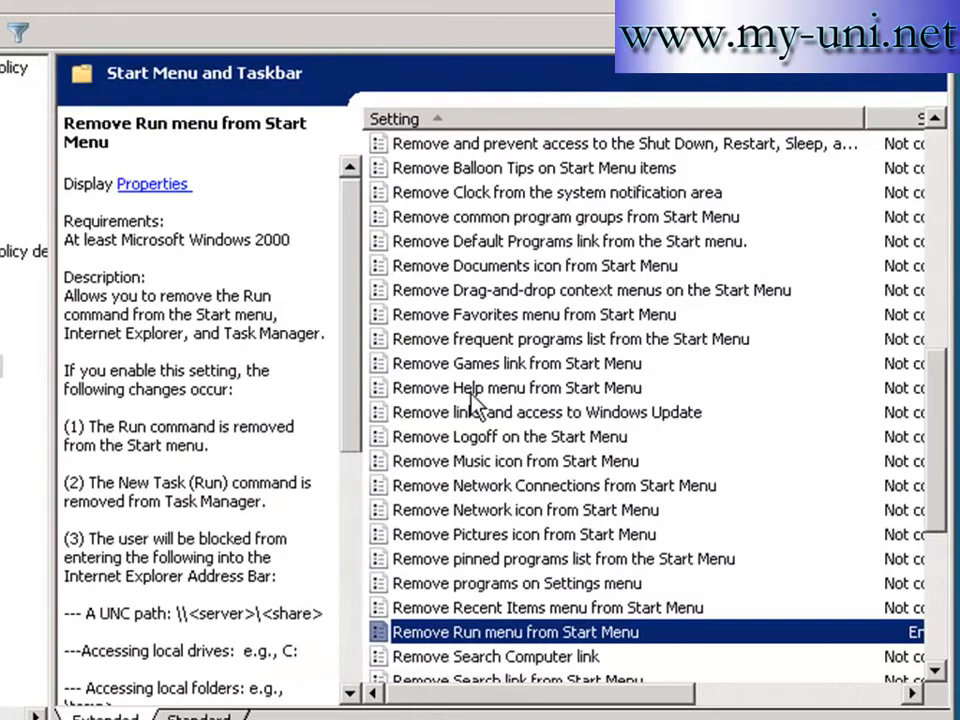
Enable and apply the "Remove Help menu from Start Menu" policy setting, and close the policy editor
double_click(576, 393)
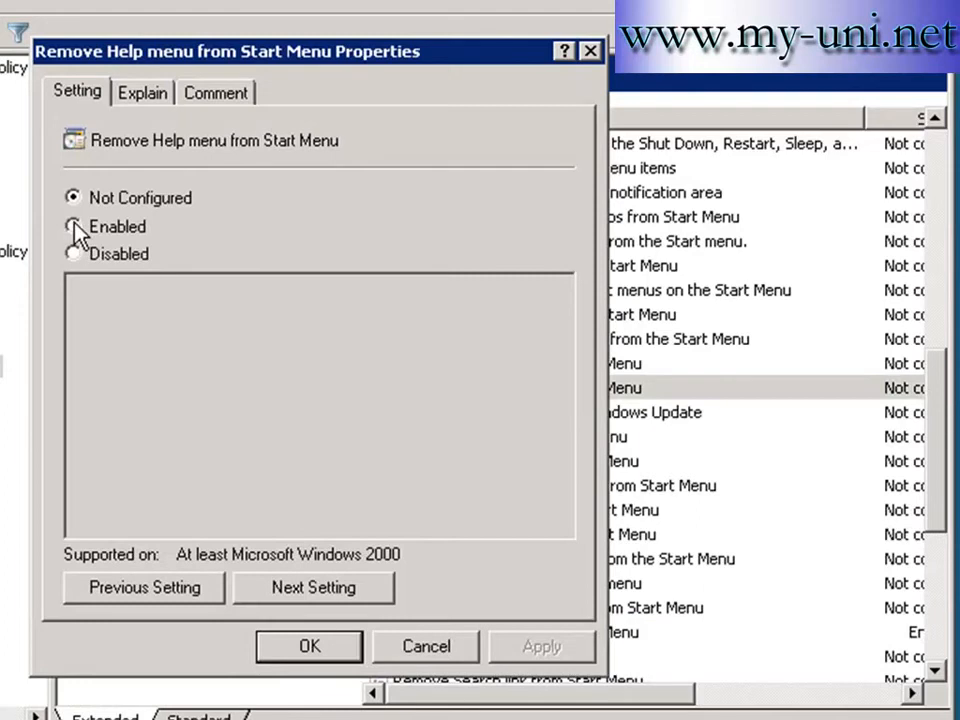
left_click(74, 227)
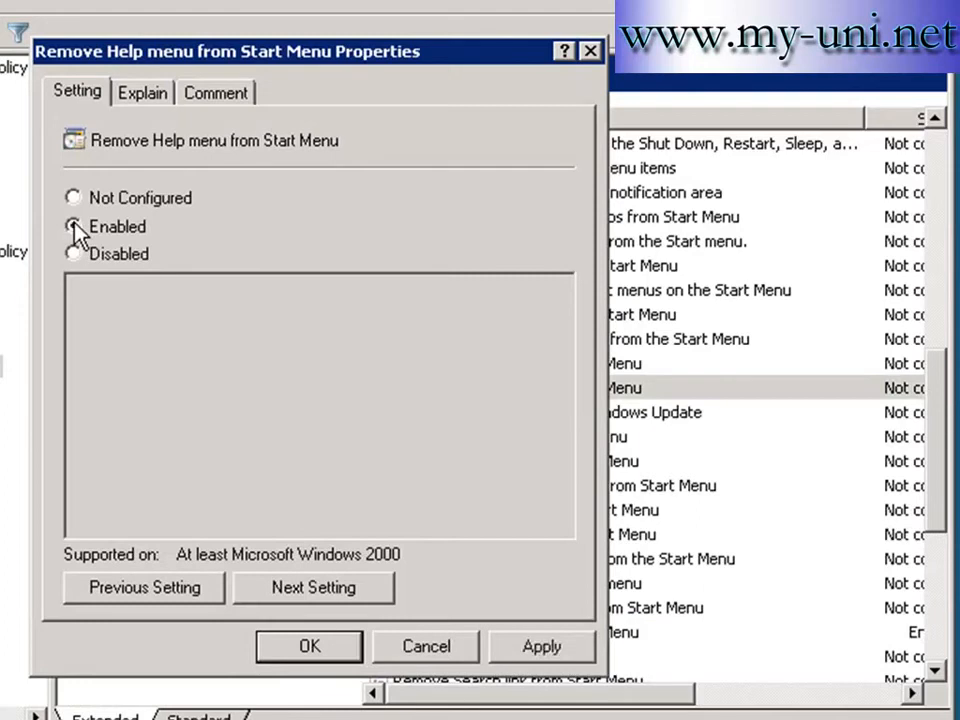
left_click(543, 650)
left_click(313, 652)
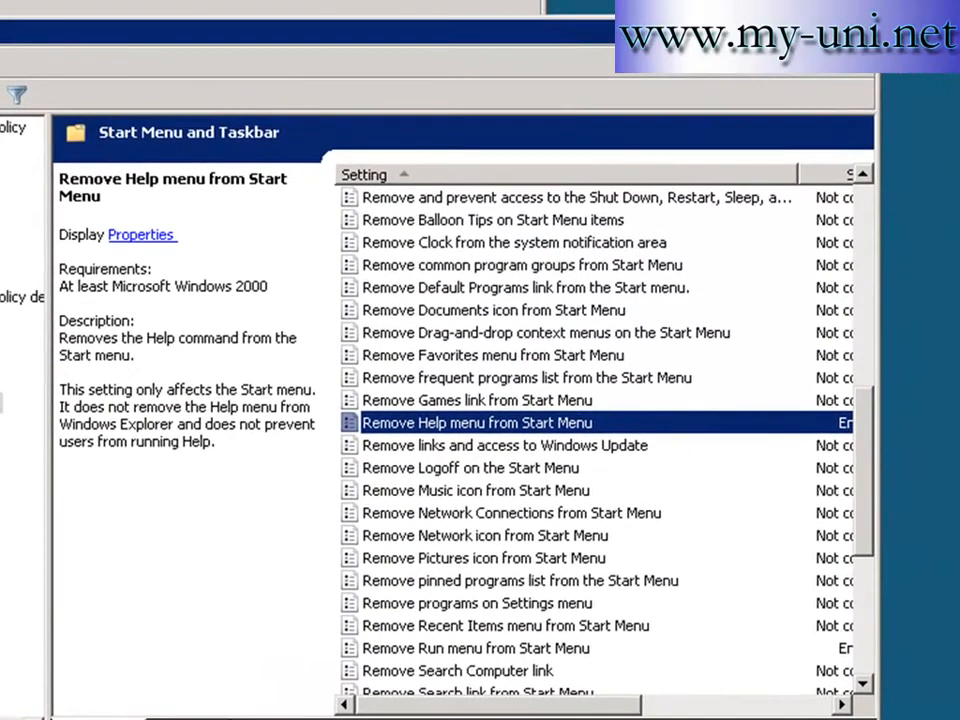
left_click(863, 31)
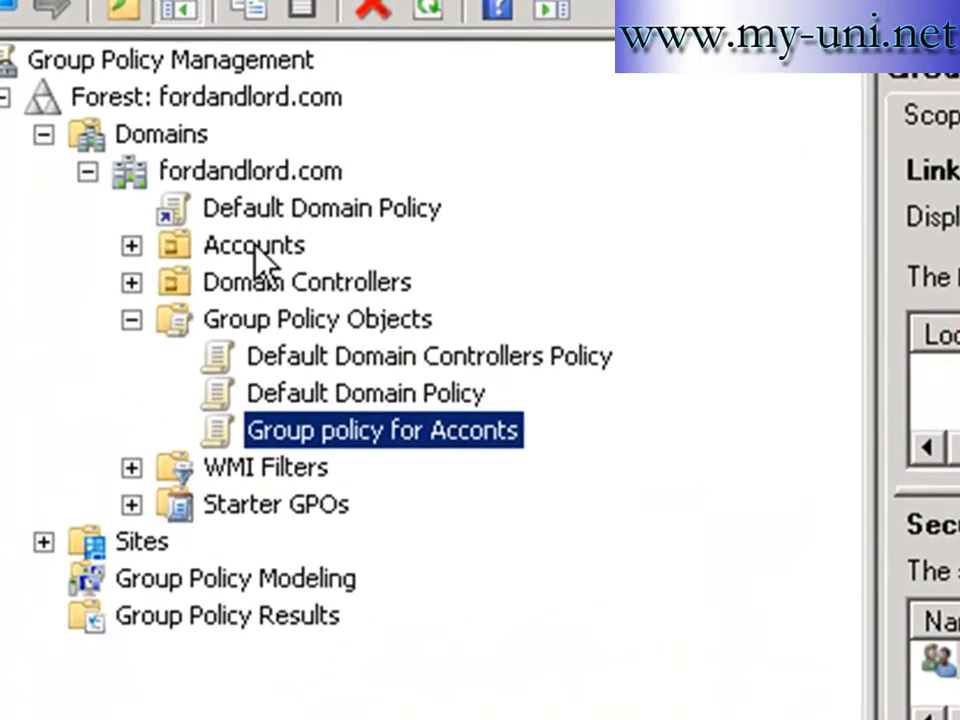
Link the existing "Group policy for Acconts" GPO to the Accounts organizational unit and close Group Policy Management
right_click(260, 256)
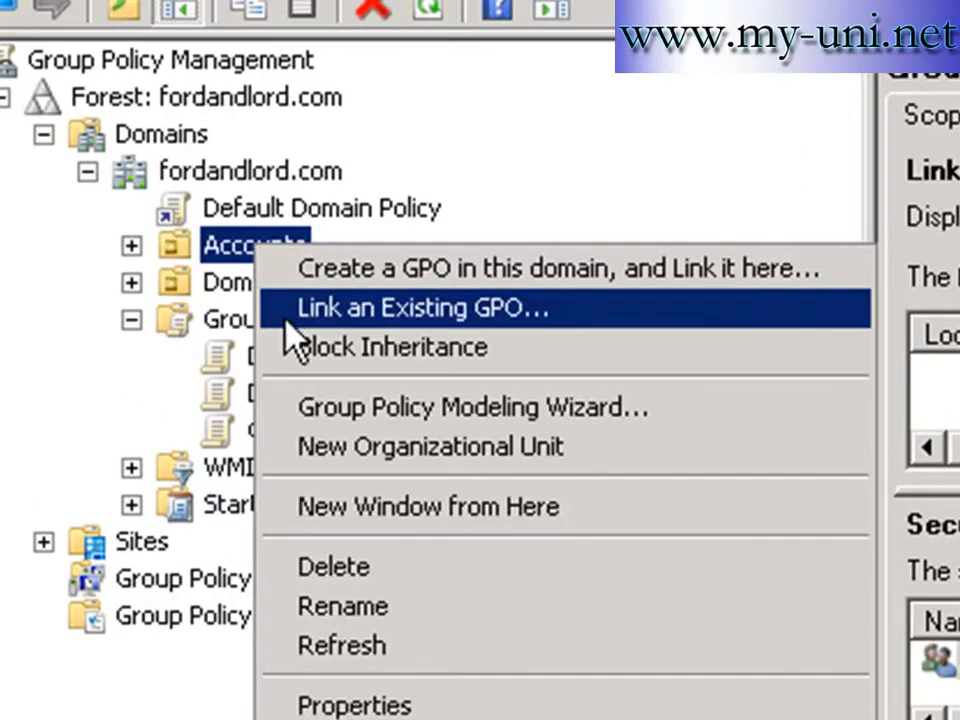
left_click(486, 314)
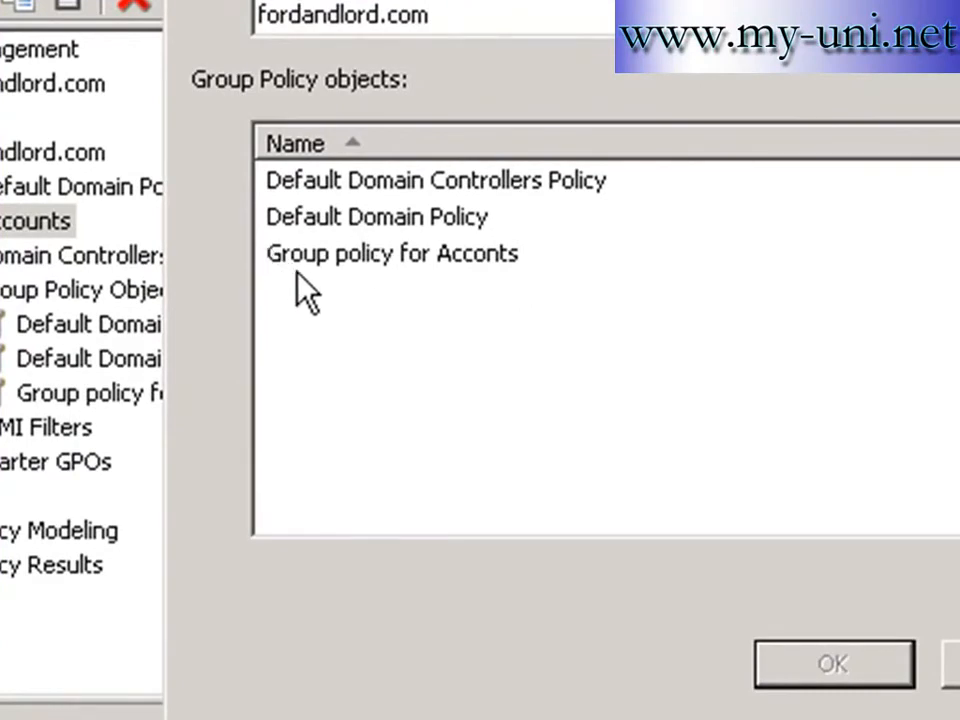
left_click(394, 256)
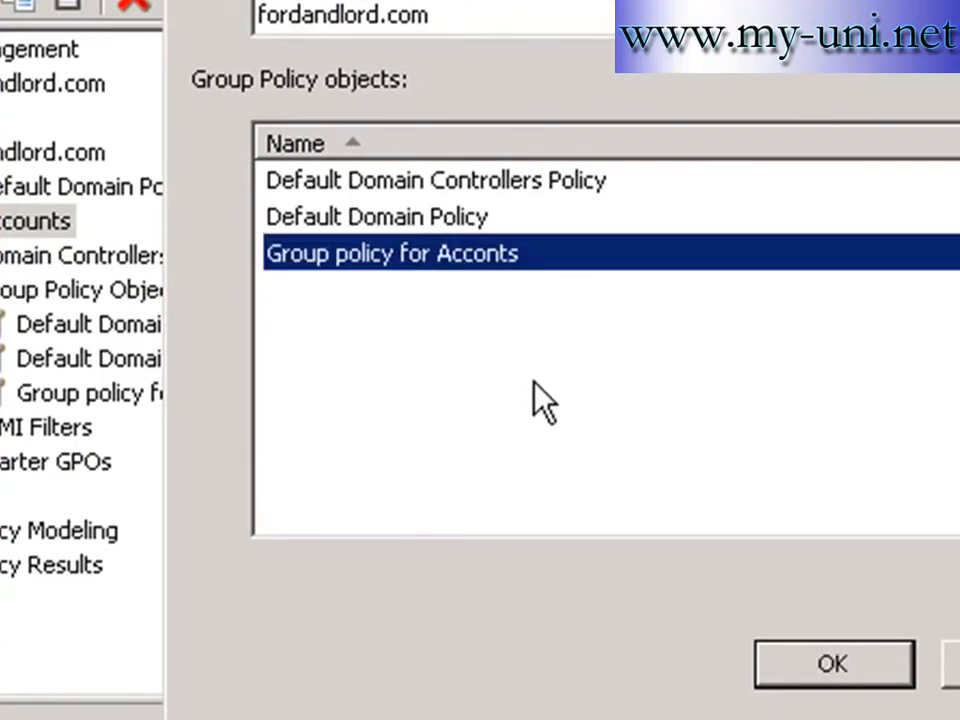
left_click(846, 666)
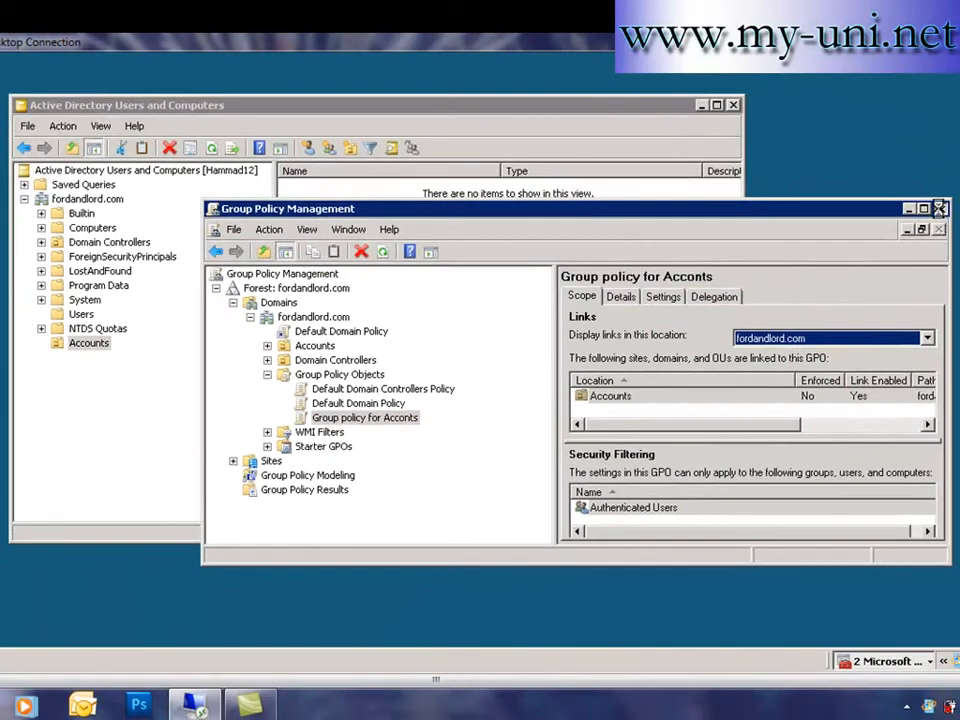
left_click(941, 210)
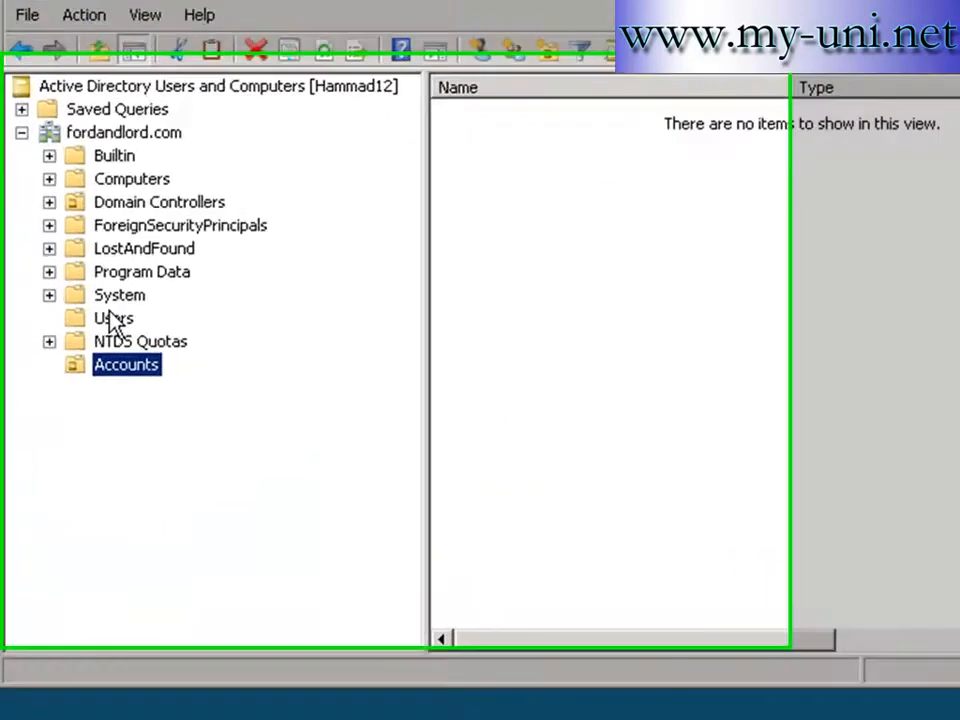
Move the user account listed above krbtgt from the Users container into the Accounts organizational unit and display that unit's contents
left_click(113, 320)
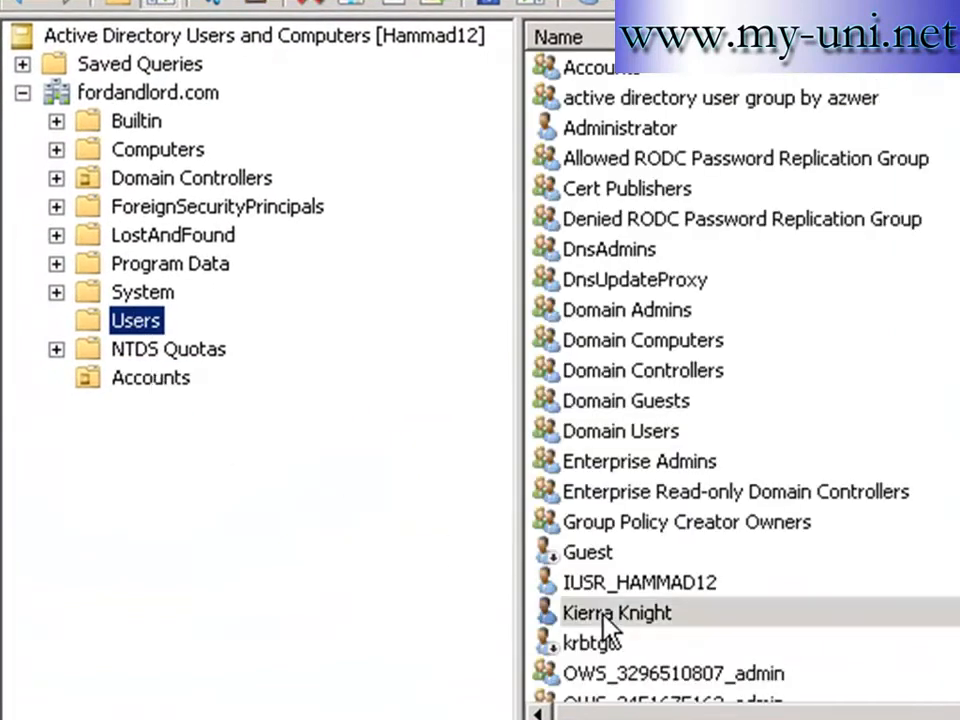
left_click(634, 618)
left_click_drag(630, 628, 167, 394)
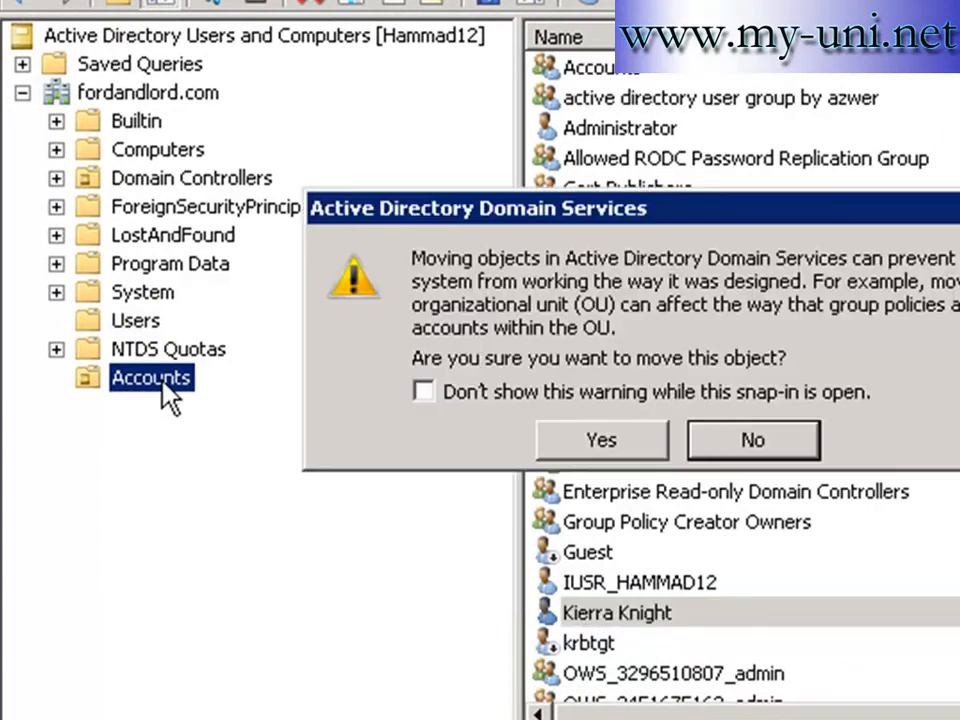
left_click(601, 440)
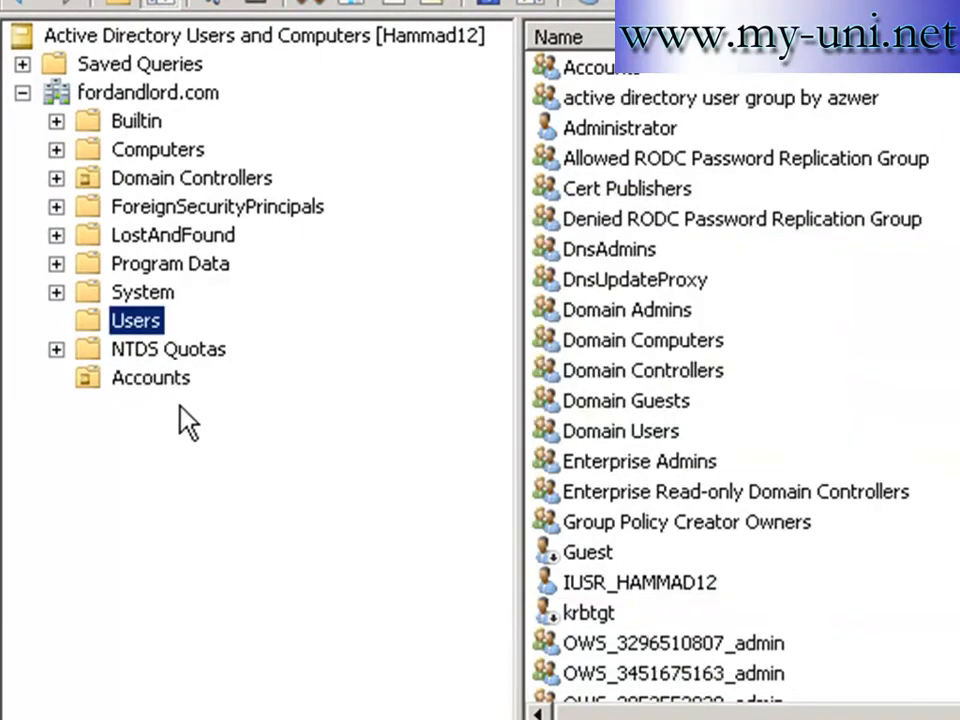
left_click(150, 378)
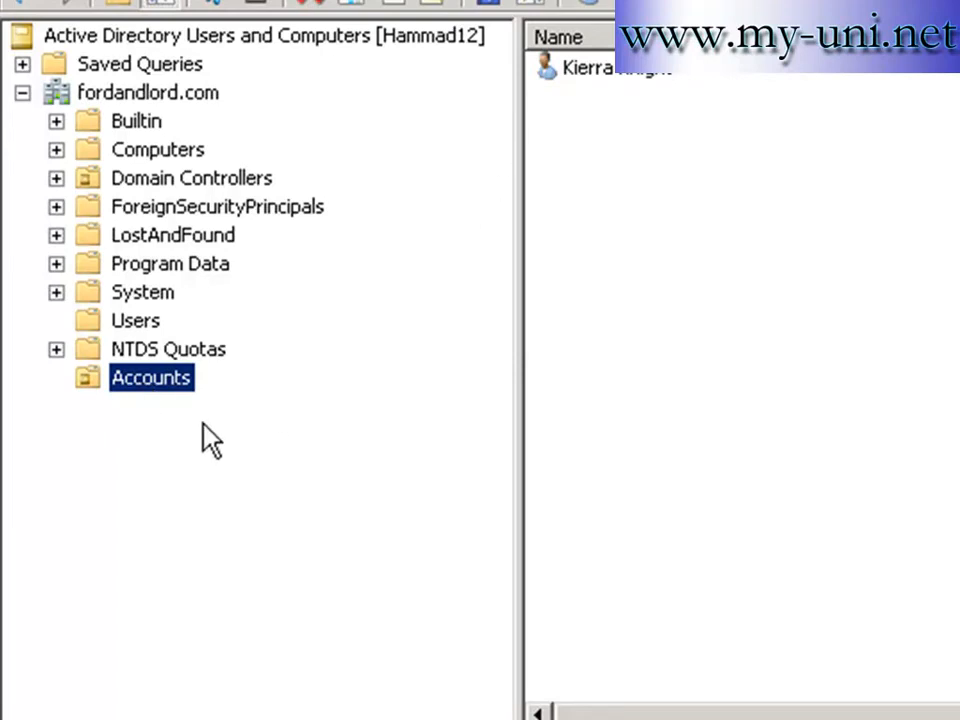
right_click(167, 384)
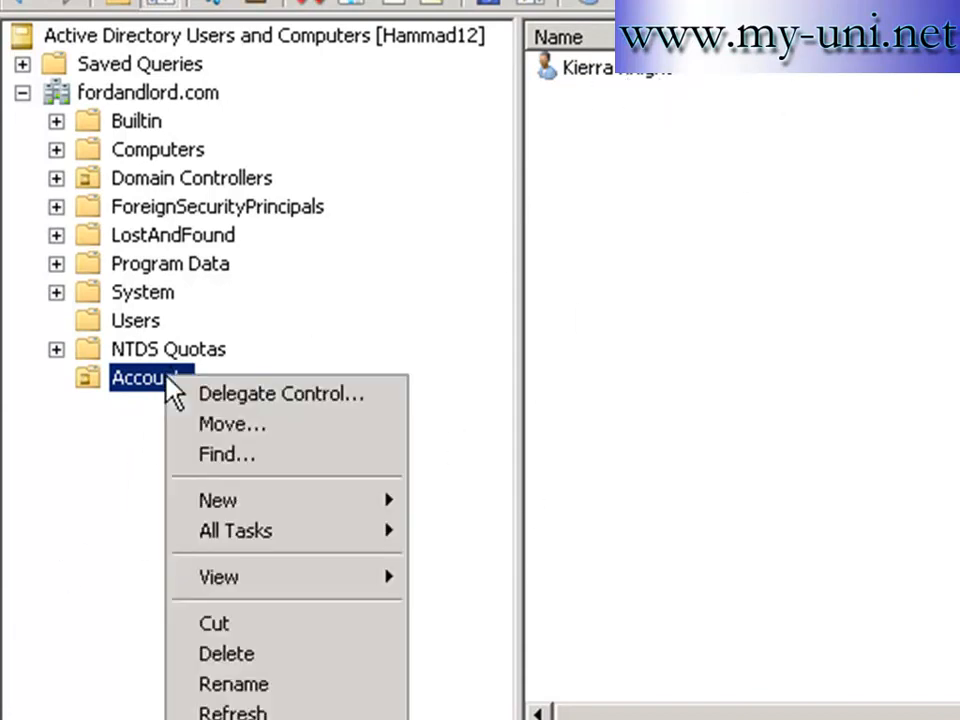
mouse_move(250, 505)
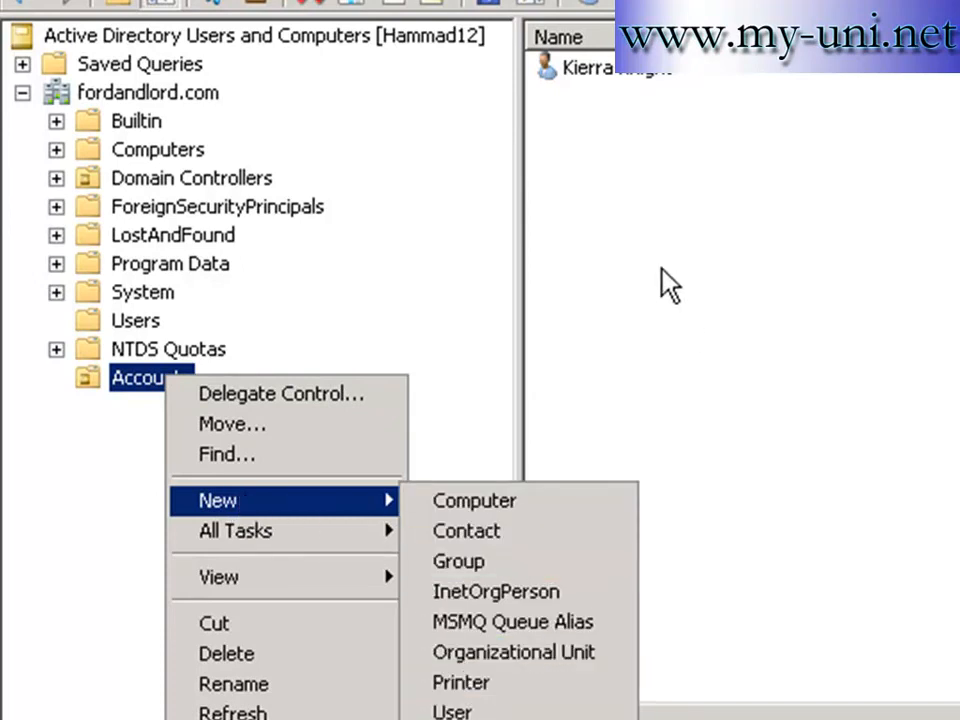
left_click(651, 240)
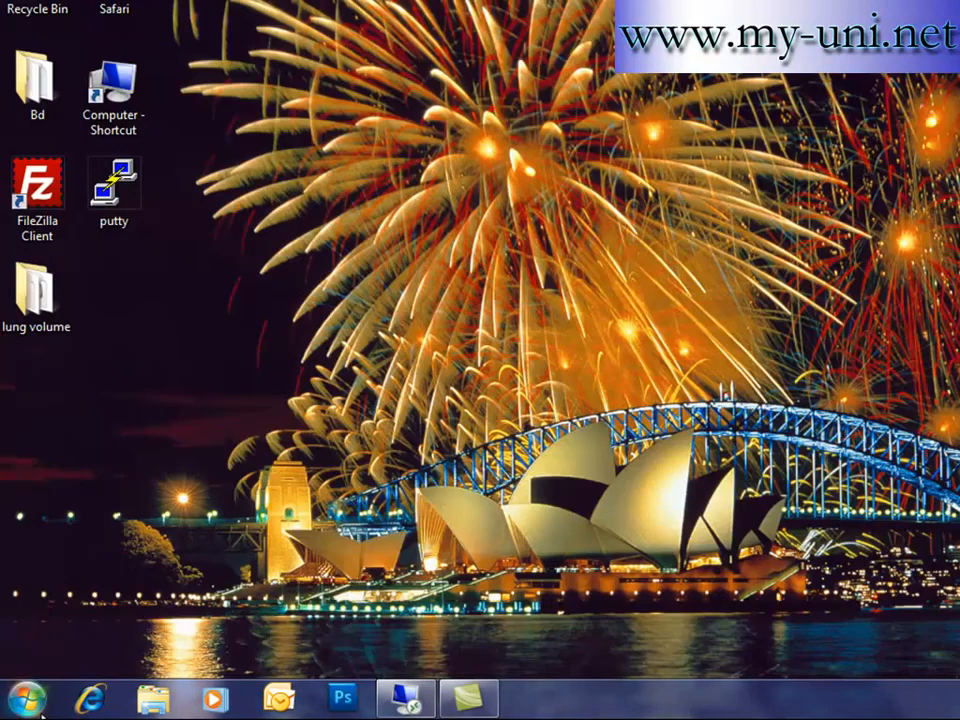
left_click(24, 704)
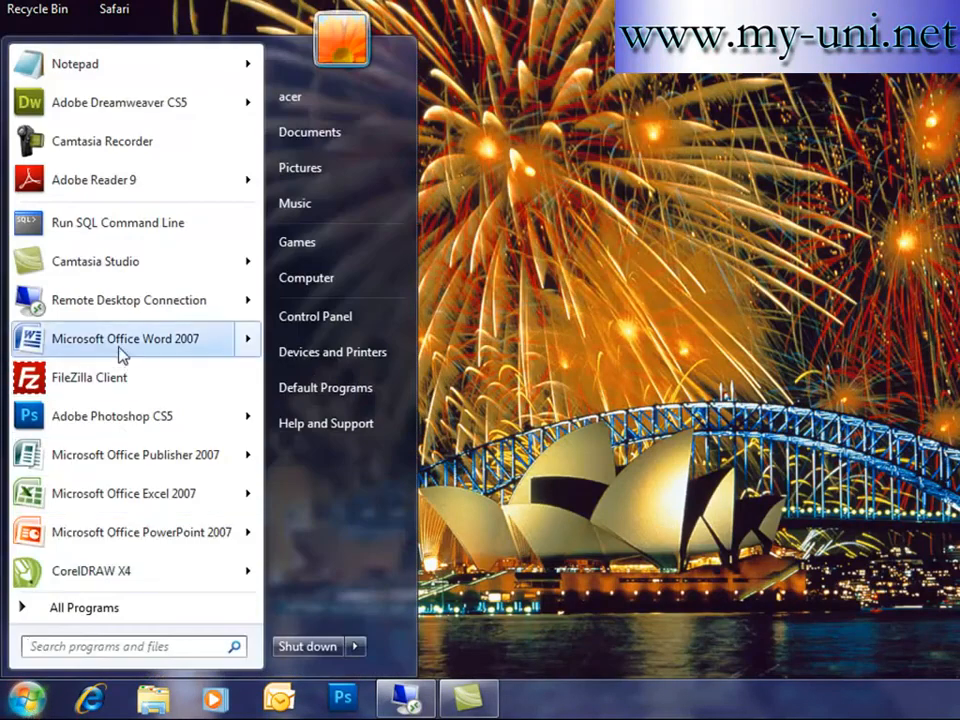
left_click(128, 312)
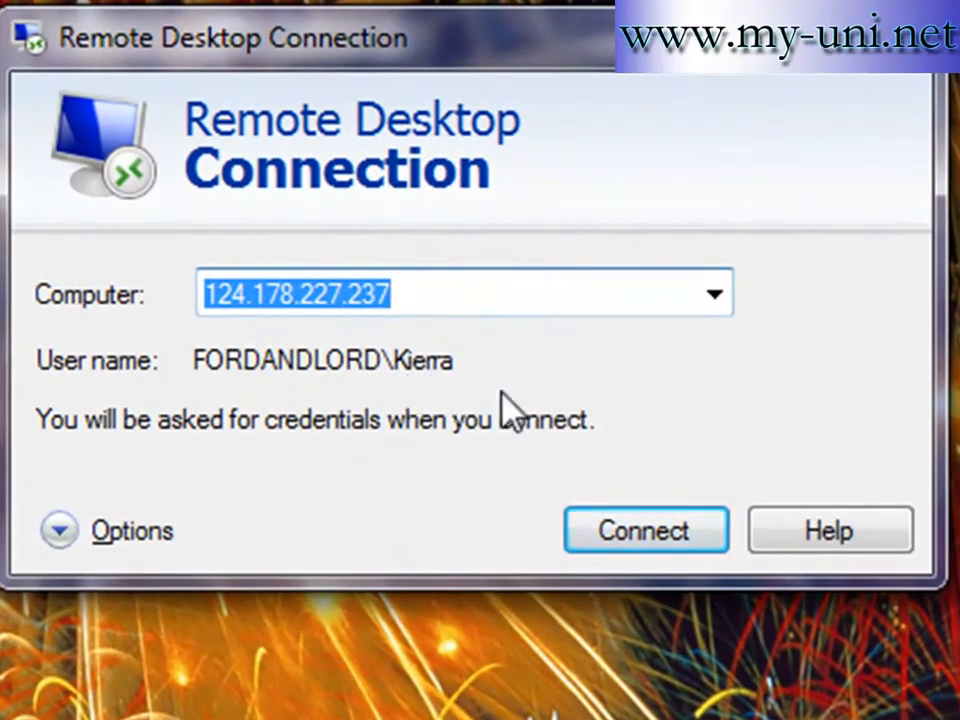
left_click(646, 516)
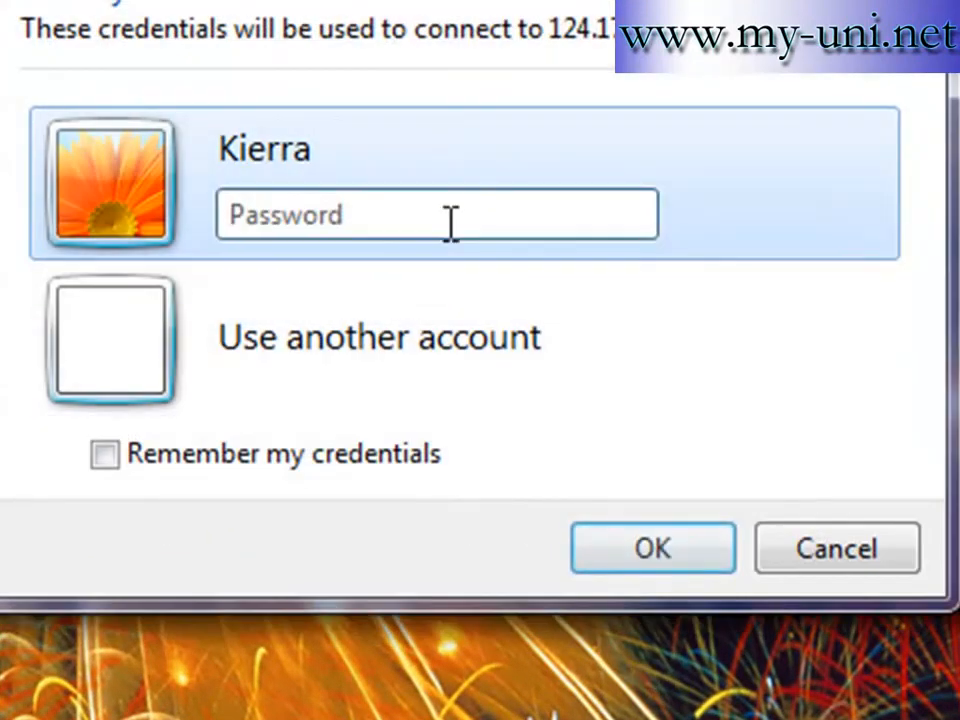
left_click(462, 214)
type("•••••••••")
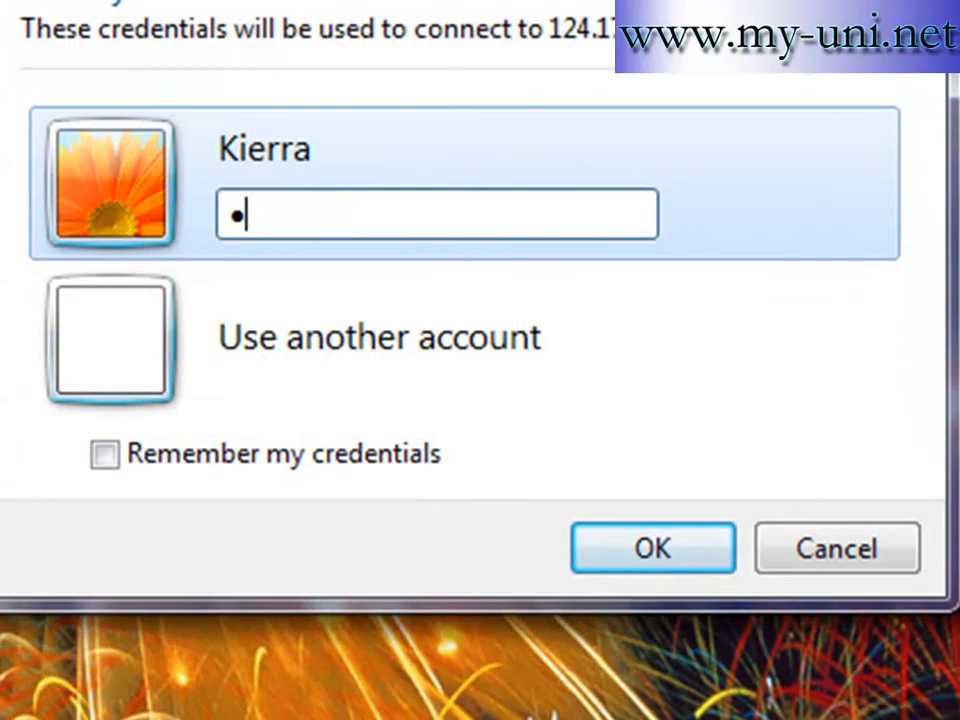
left_click(640, 548)
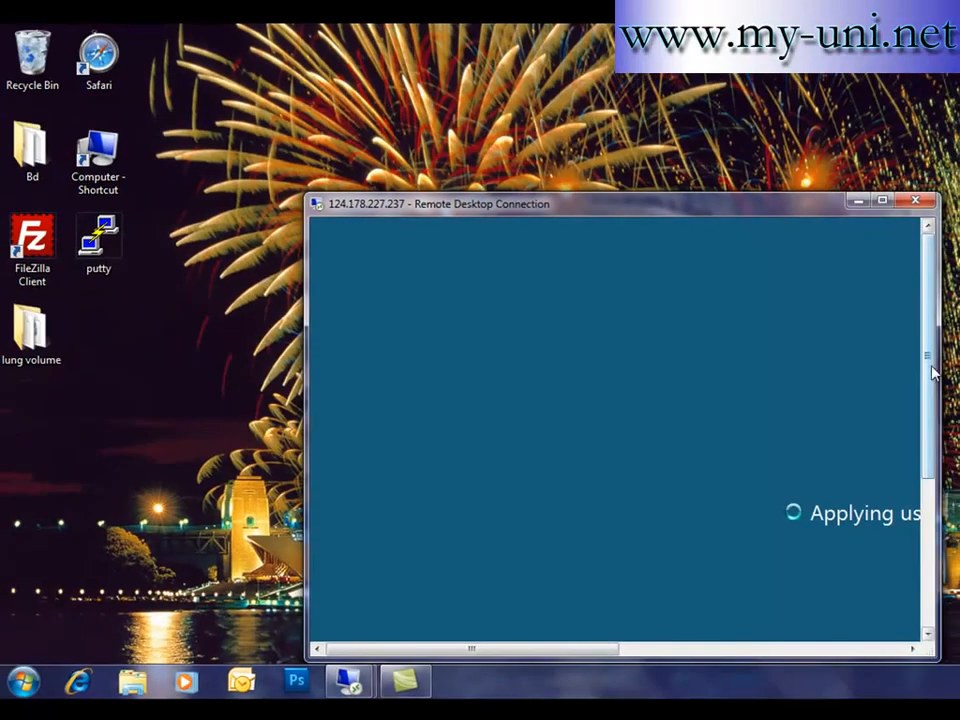
Maximize the remote session window and display the Start menu to check it for the Run and Help items
left_click(882, 201)
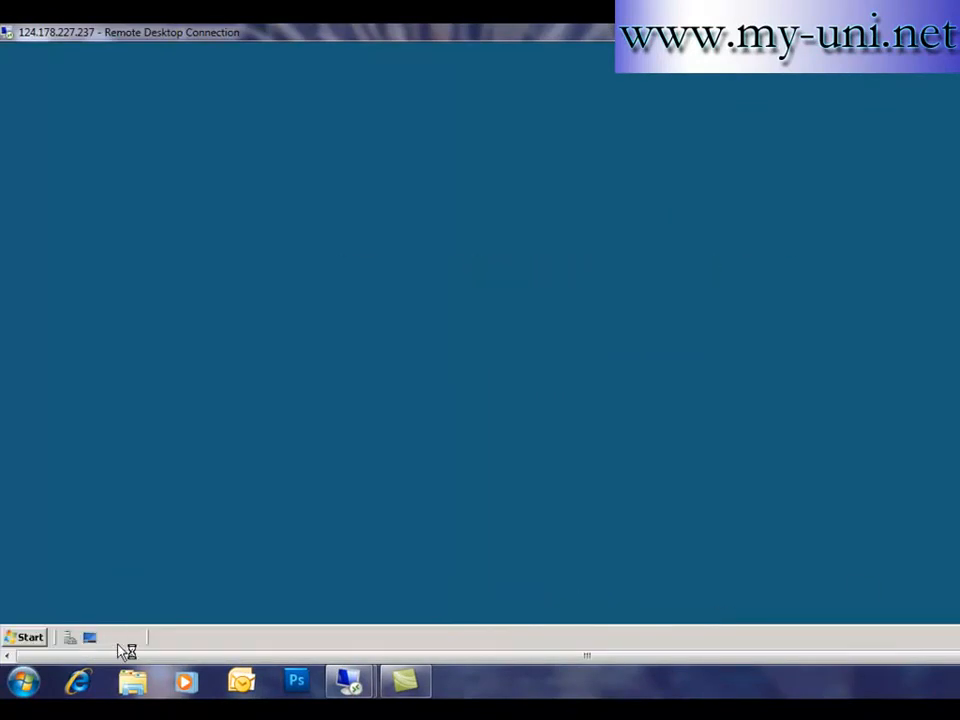
left_click(40, 638)
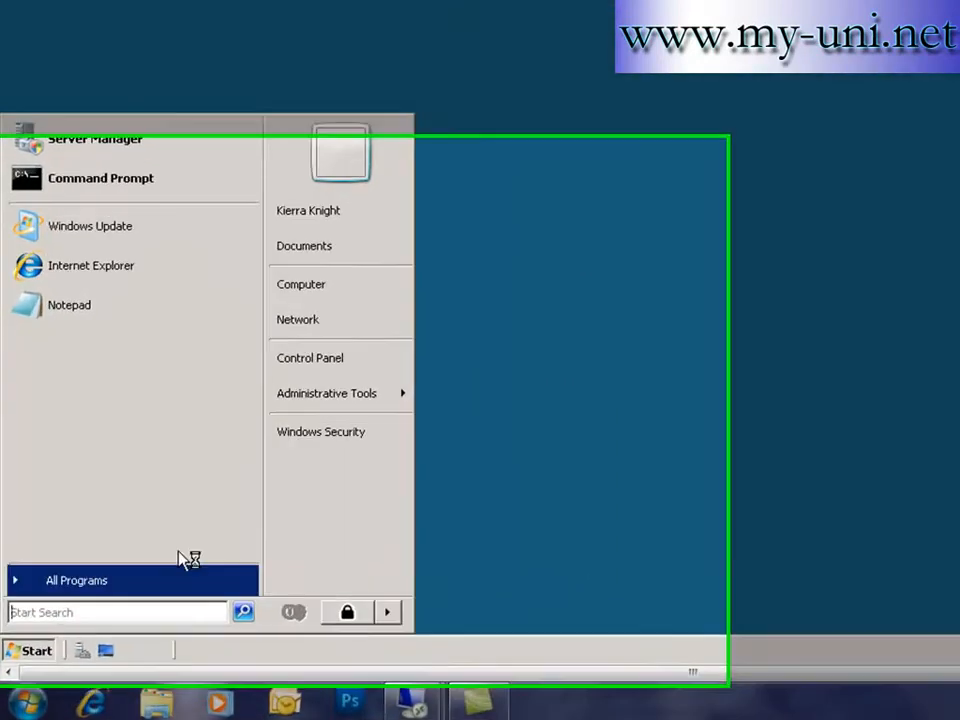